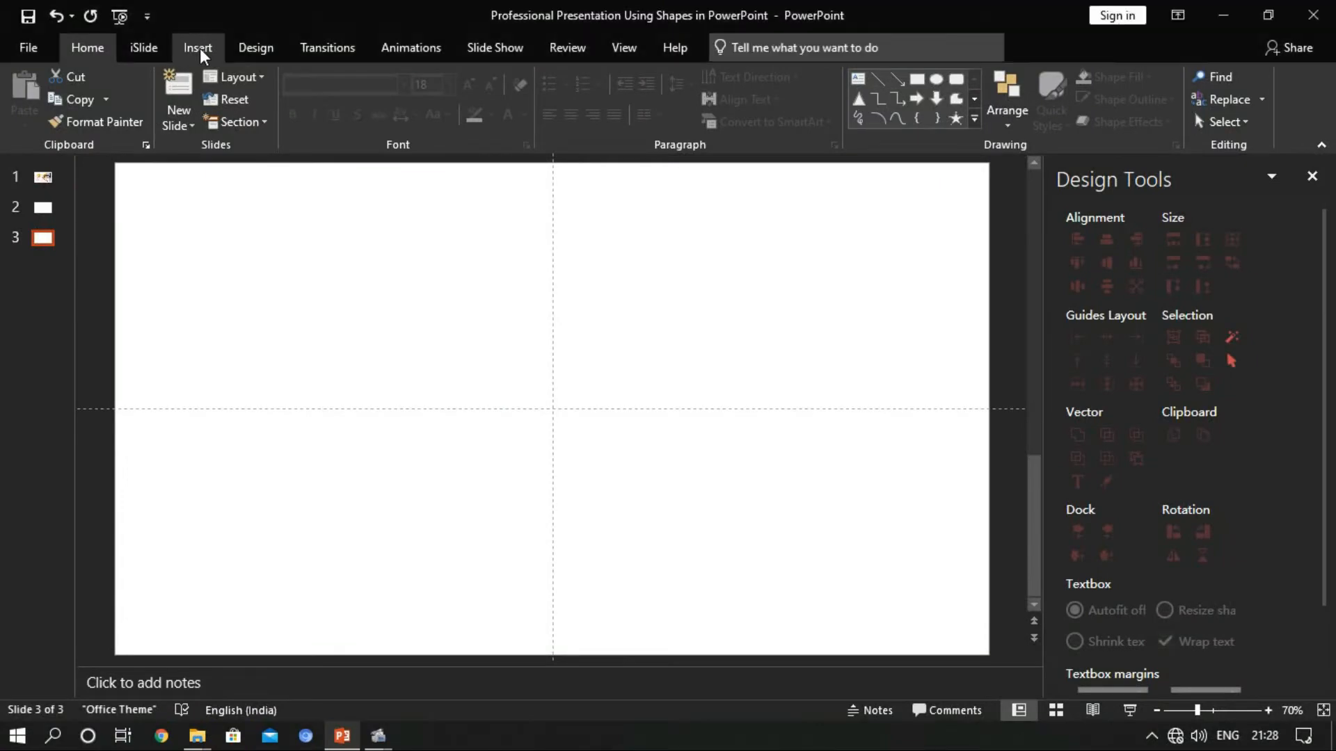
Draw a pentagon about 10.5 cm high and 11 cm wide in the left half of slide 3
{"action": "left_click", "coordinate": [332, 124]}
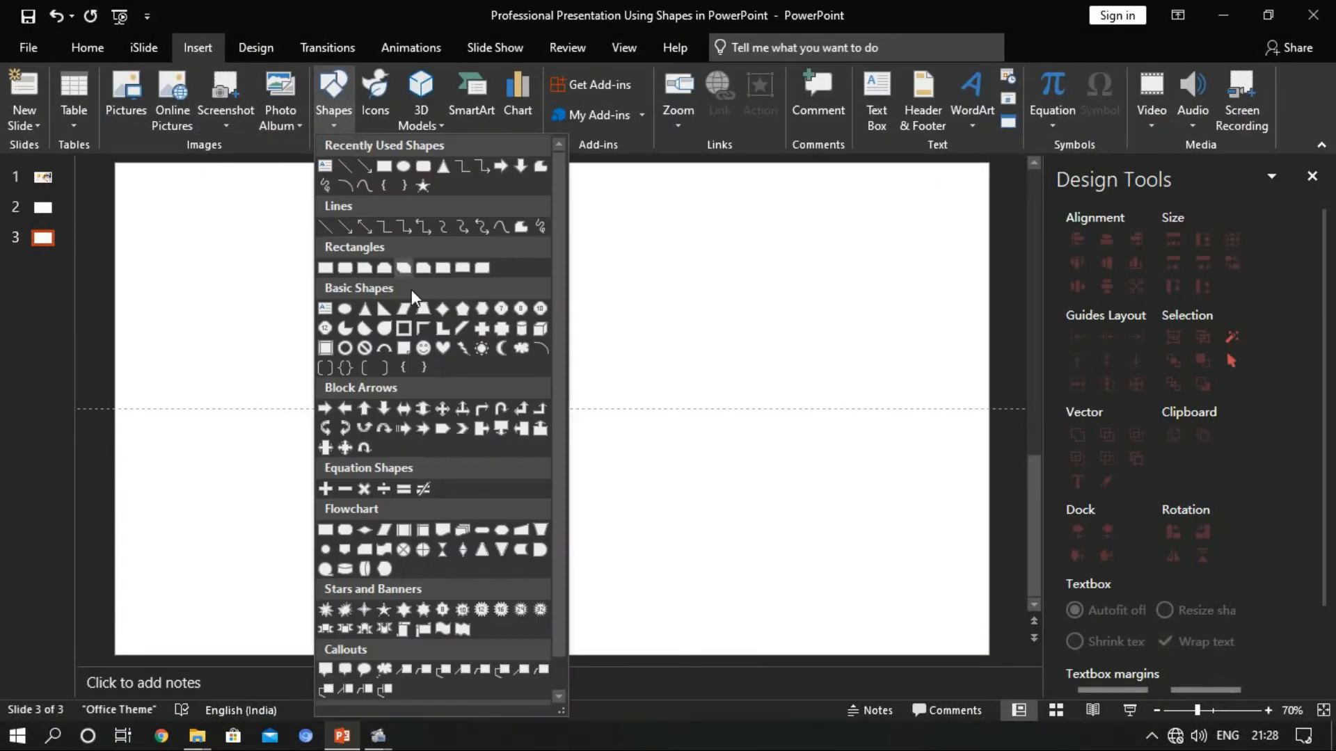
{"action": "left_click", "coordinate": [462, 308]}
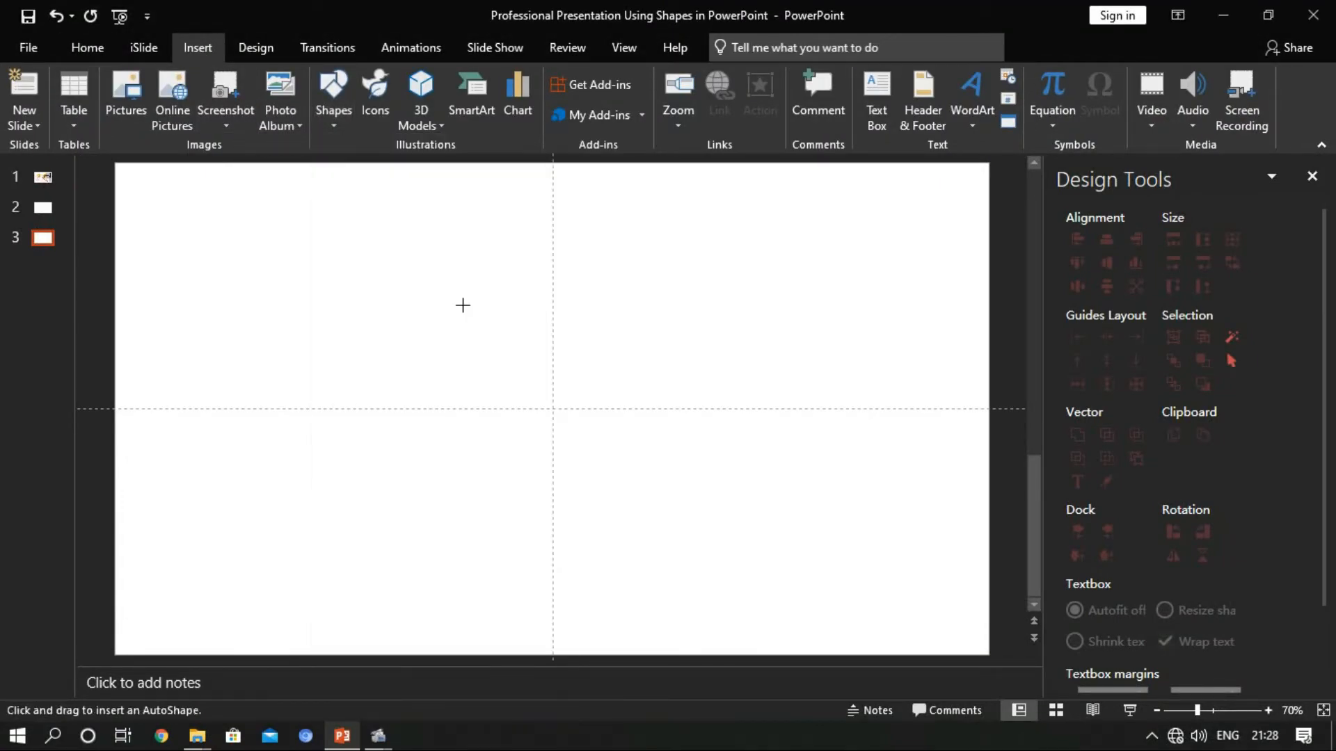
{"action": "mouse_move", "coordinate": [304, 259]}
{"action": "left_mouse_down"}
{"action": "mouse_move", "coordinate": [432, 409]}
{"action": "mouse_move", "coordinate": [560, 513]}
{"action": "mouse_move", "coordinate": [596, 521]}
{"action": "mouse_move", "coordinate": [595, 544]}
{"action": "mouse_move", "coordinate": [447, 361]}
{"action": "mouse_move", "coordinate": [314, 350]}
{"action": "mouse_move", "coordinate": [315, 376]}
{"action": "left_mouse_up"}
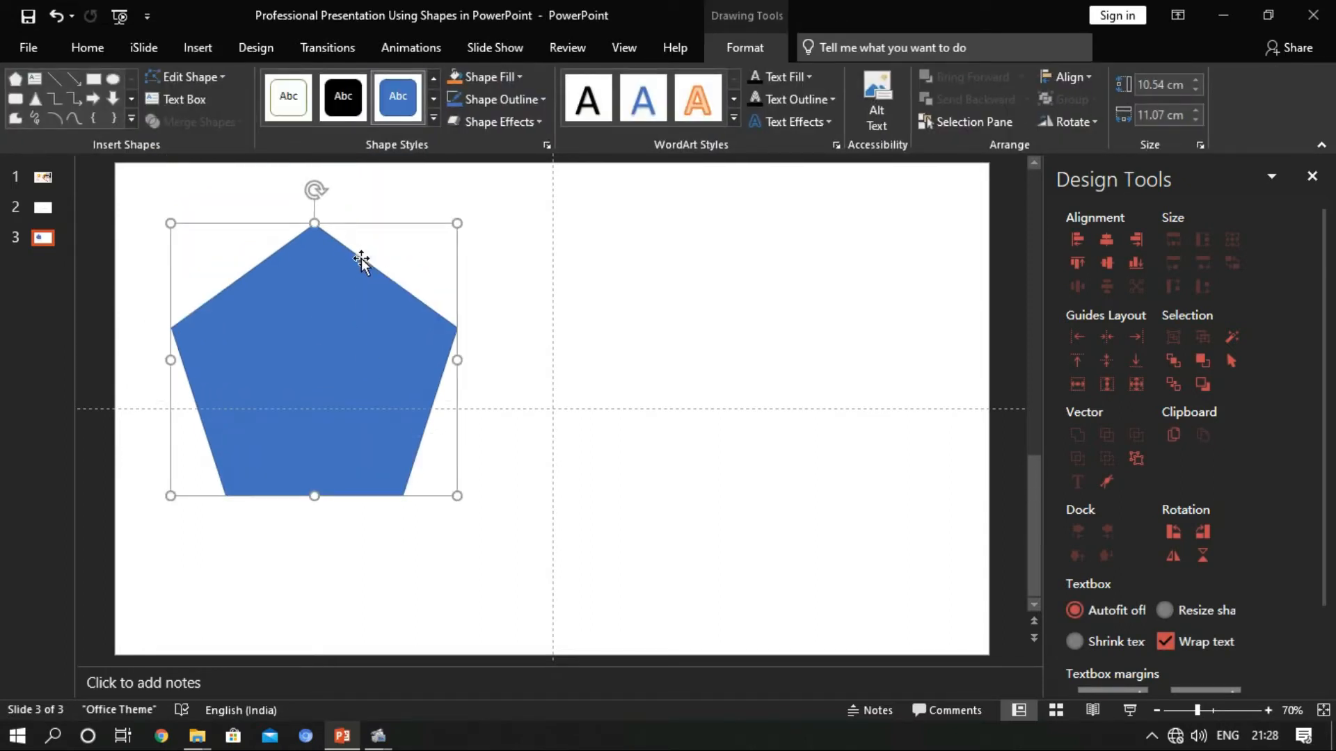
Edit the pentagon's points, raising the apex above the slide's upper edge and repositioning the two right-hand vertices
{"action": "left_click", "coordinate": [216, 78]}
{"action": "left_click", "coordinate": [206, 131]}
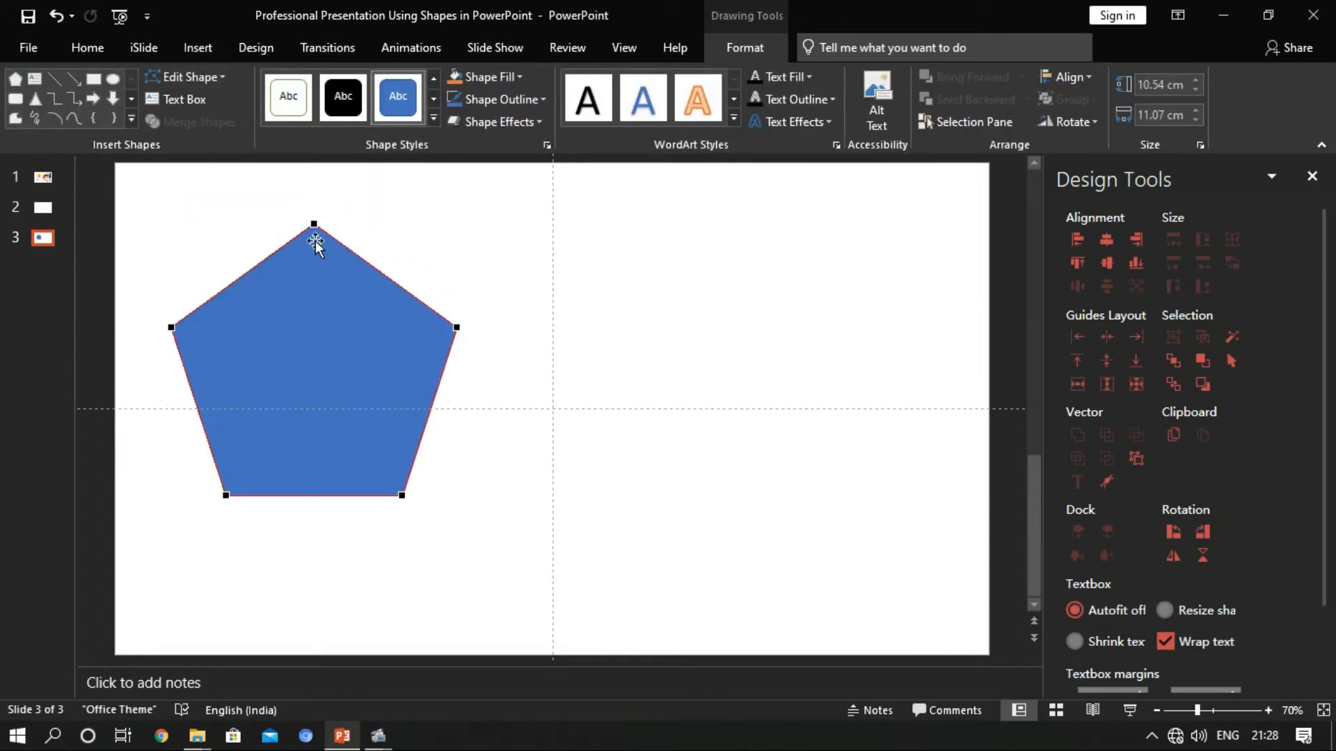
{"action": "left_click_drag", "start_coordinate": [316, 222], "coordinate": [328, 150]}
{"action": "scroll", "coordinate": [399, 268], "scroll_direction": "down", "scroll_amount": 1}
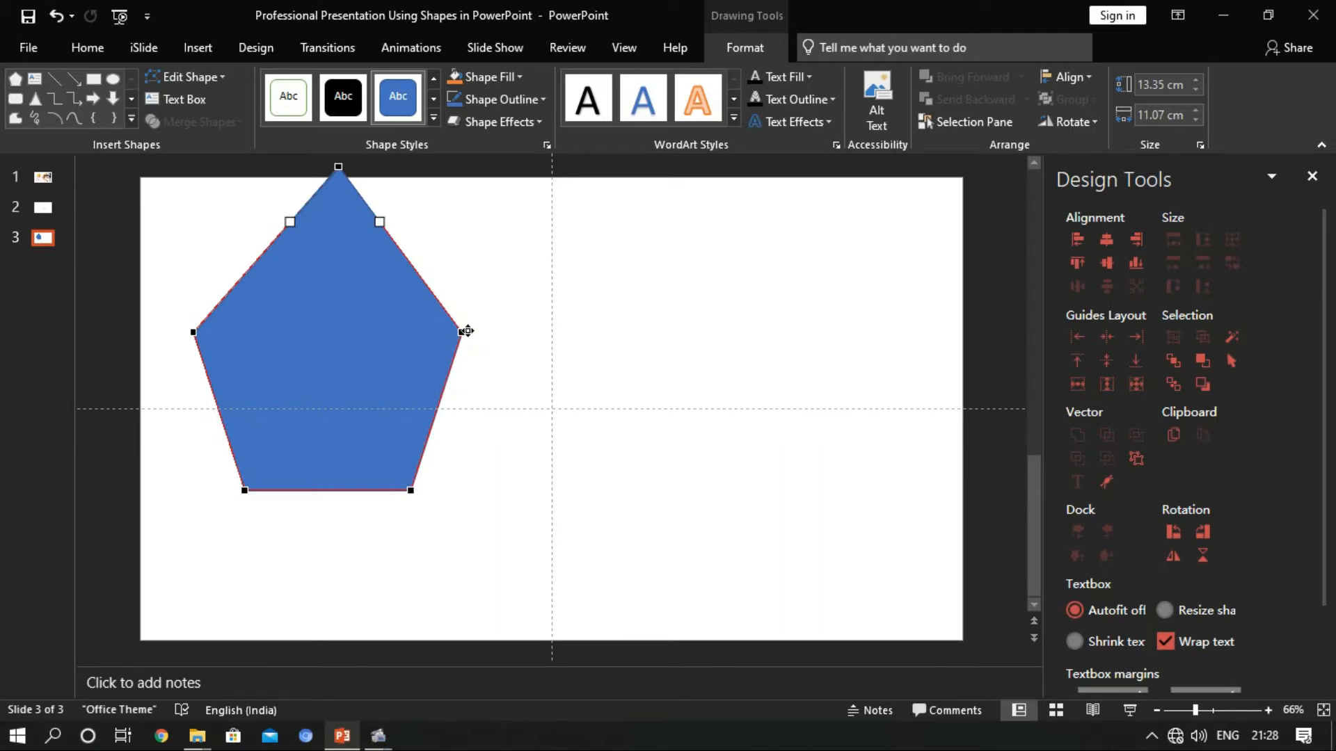
{"action": "left_click_drag", "start_coordinate": [463, 333], "coordinate": [421, 287]}
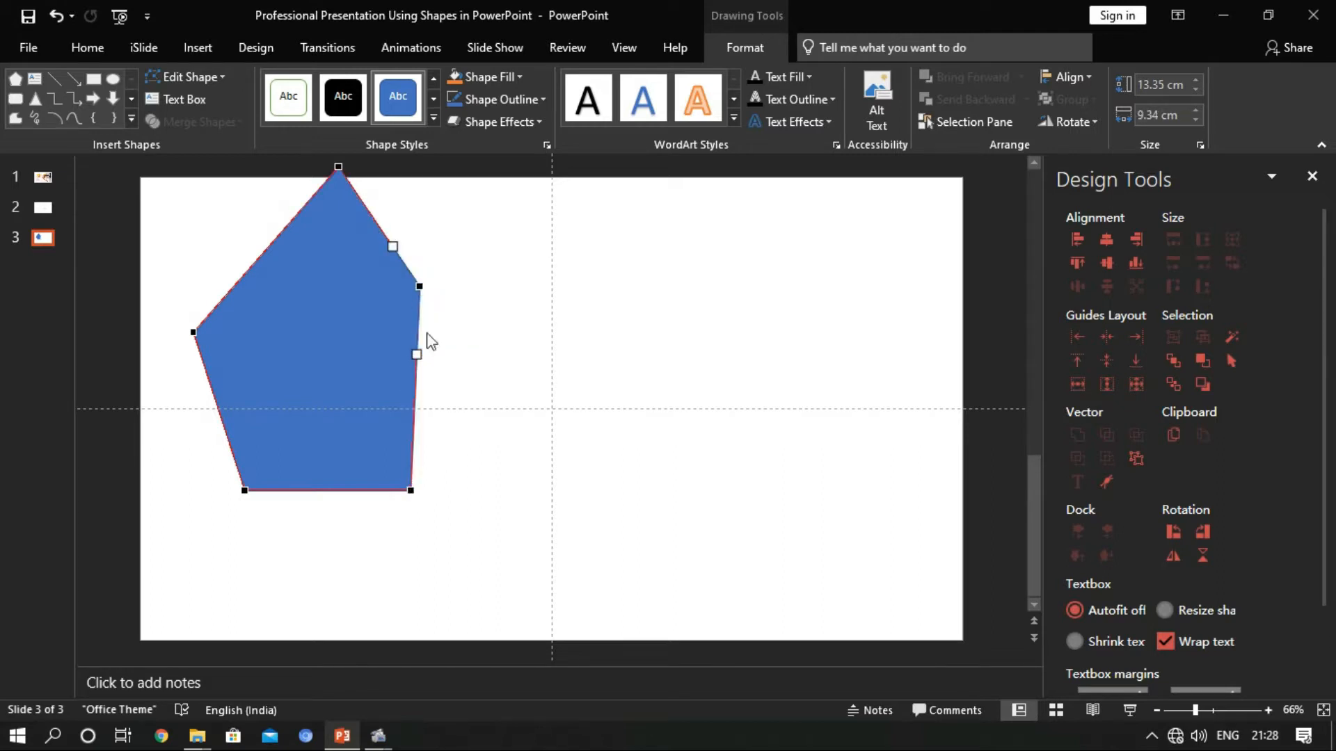
{"action": "left_click_drag", "start_coordinate": [410, 492], "coordinate": [455, 438]}
{"action": "left_click_drag", "start_coordinate": [420, 284], "coordinate": [462, 267]}
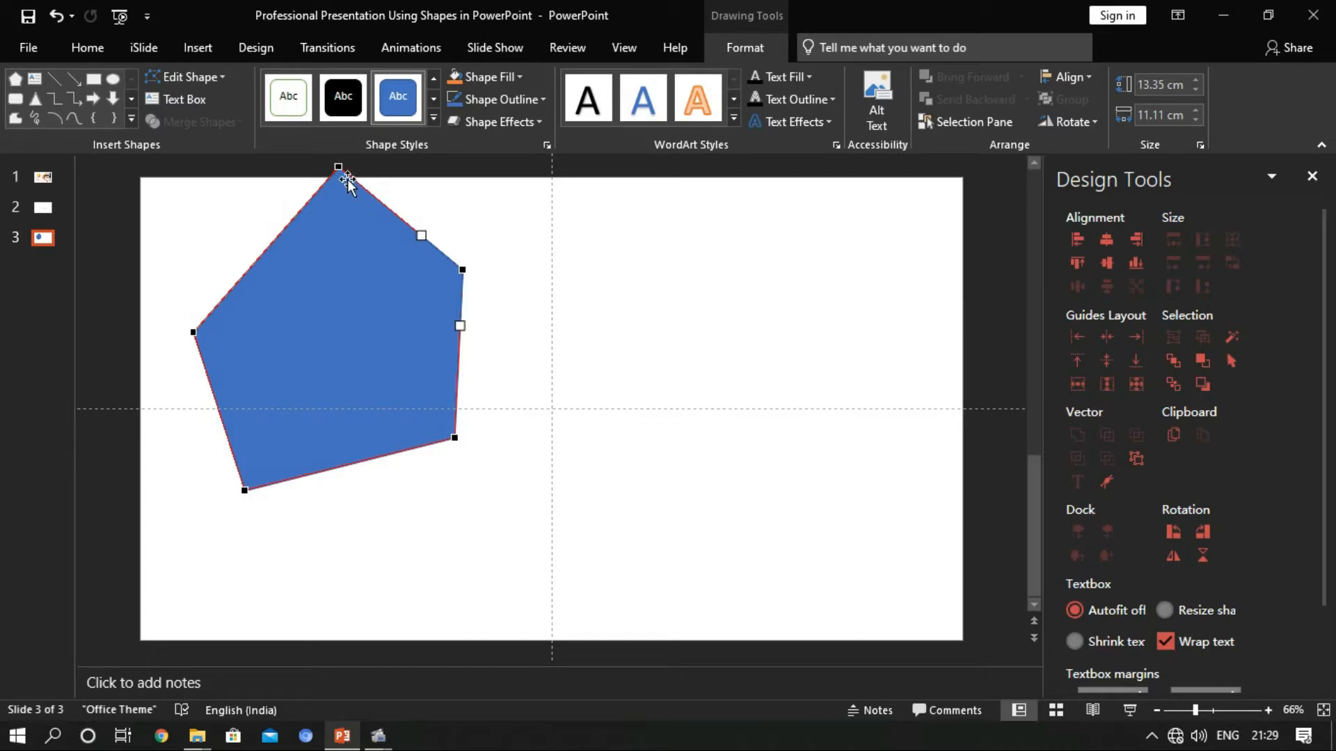
{"action": "left_click_drag", "start_coordinate": [341, 167], "coordinate": [331, 166]}
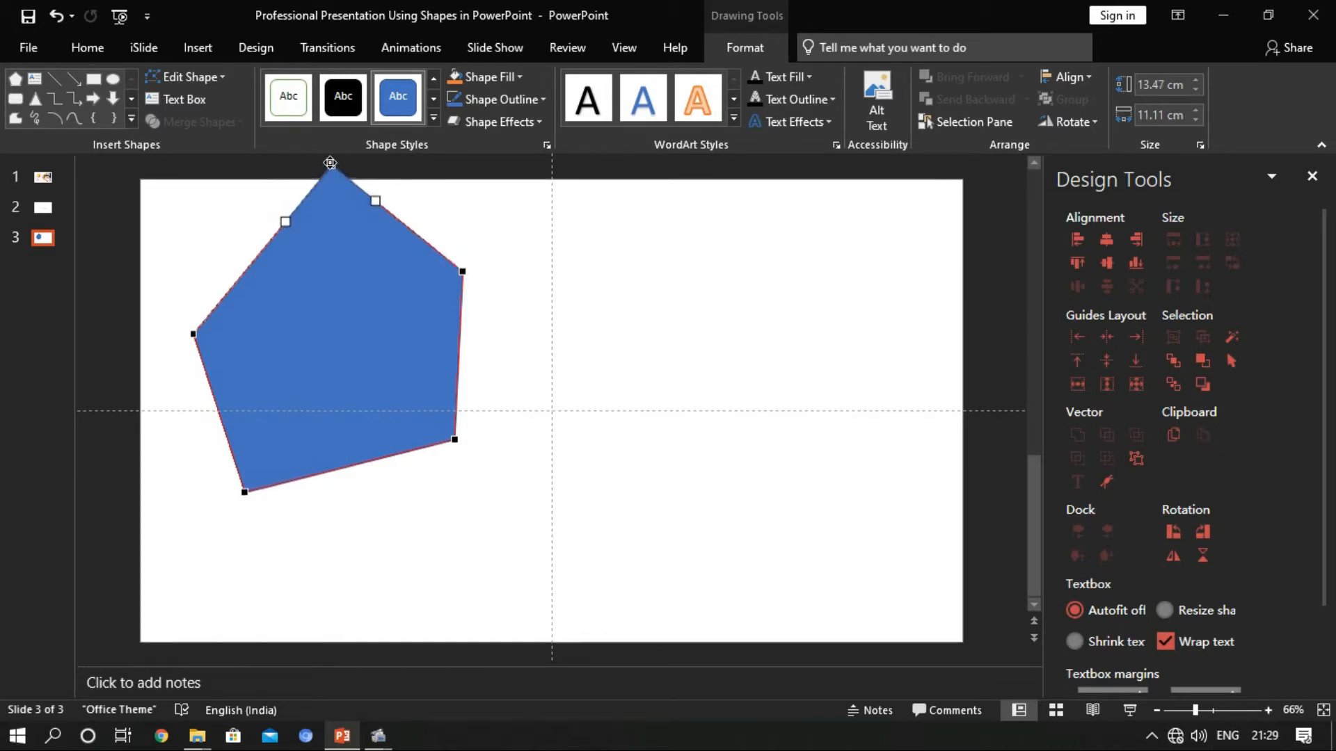
Shift the pentagon's two right-hand vertices outward, with the lower one near the slide's centre, making it about 14.6 cm wide
{"action": "left_click_drag", "start_coordinate": [458, 441], "coordinate": [437, 438]}
{"action": "left_click_drag", "start_coordinate": [464, 269], "coordinate": [455, 274]}
{"action": "left_click_drag", "start_coordinate": [439, 437], "coordinate": [514, 428]}
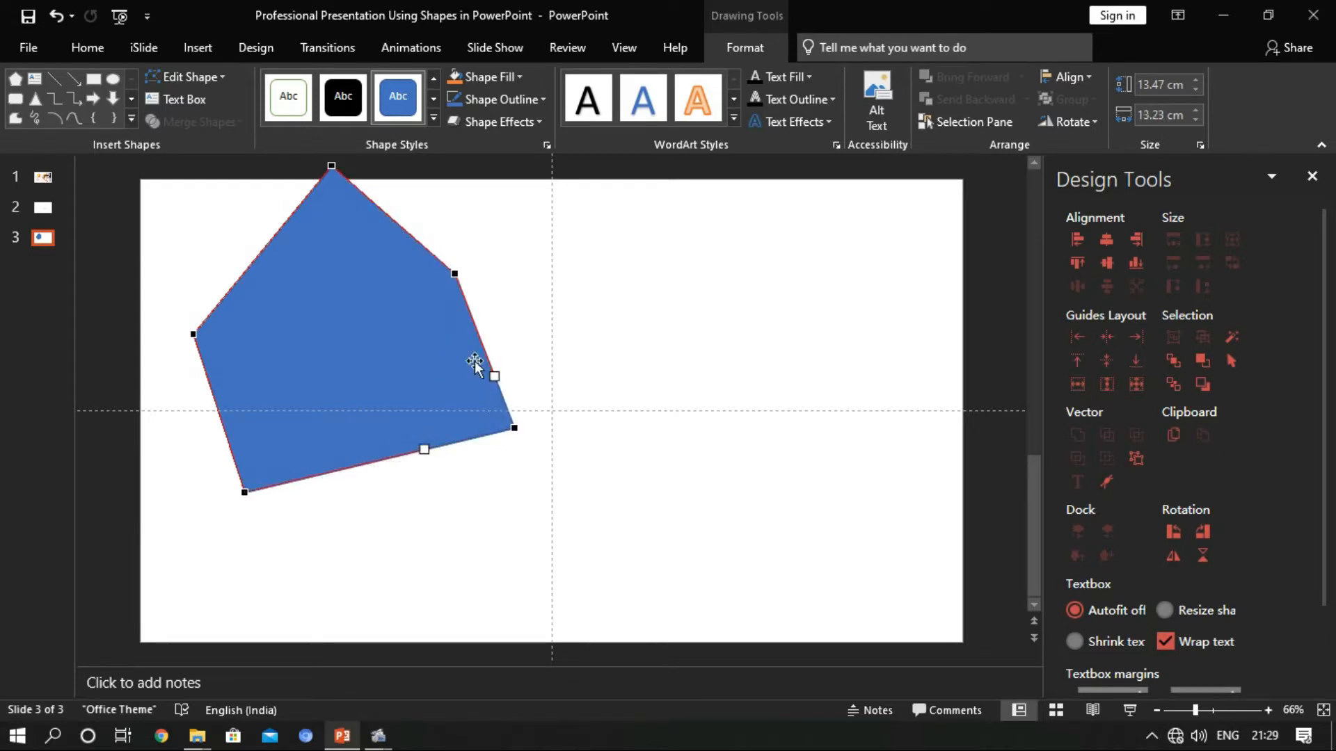
{"action": "left_click_drag", "start_coordinate": [452, 272], "coordinate": [499, 268]}
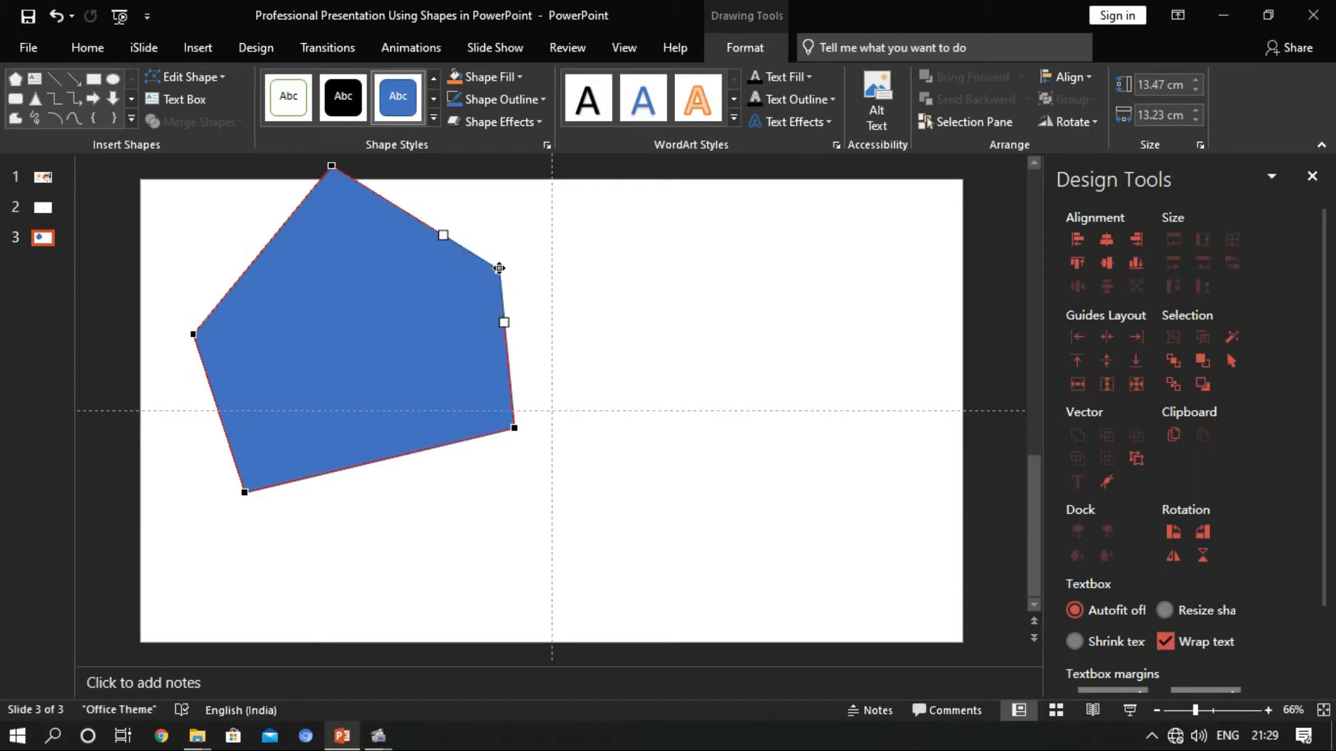
{"action": "left_click_drag", "start_coordinate": [517, 430], "coordinate": [548, 421]}
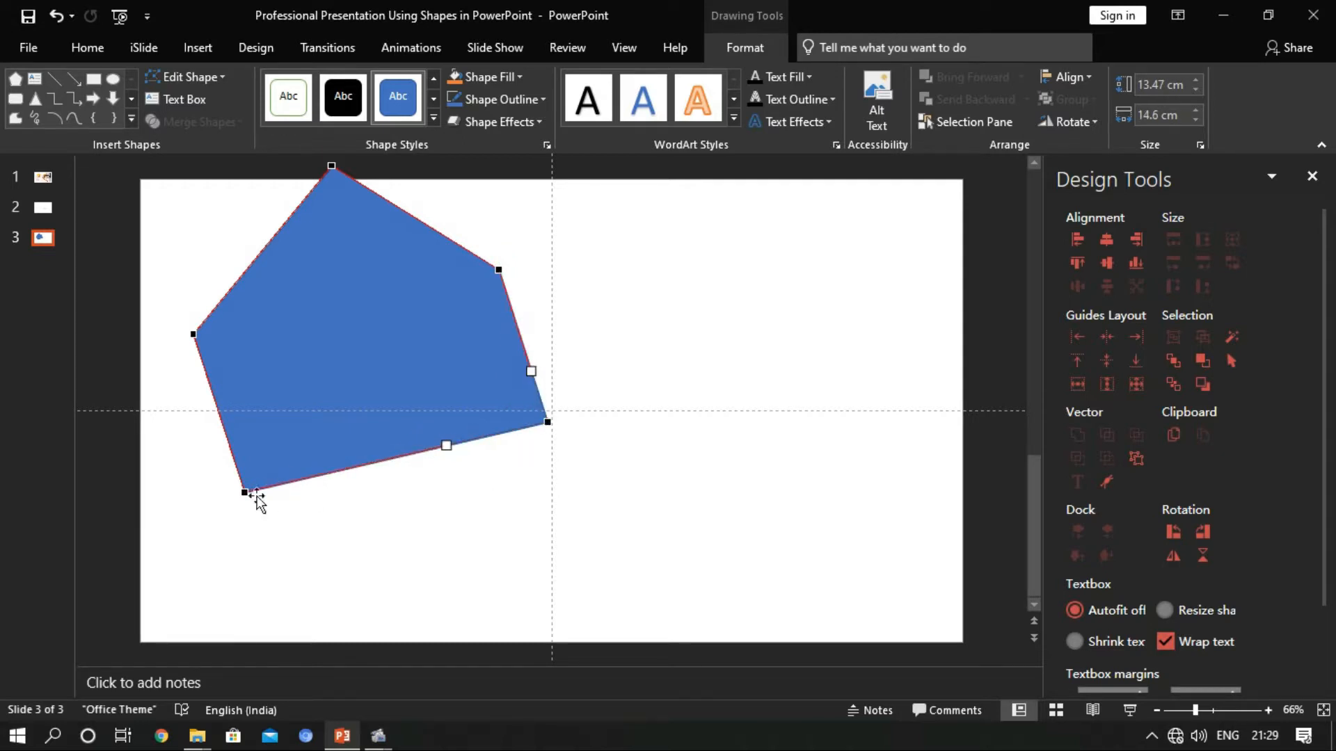
Pull the apex and both left-hand vertices beyond the slide's edges, making the polygon about 24.3 cm high and 20.4 cm wide
{"action": "left_click_drag", "start_coordinate": [243, 493], "coordinate": [163, 655]}
{"action": "left_click_drag", "start_coordinate": [194, 333], "coordinate": [108, 317]}
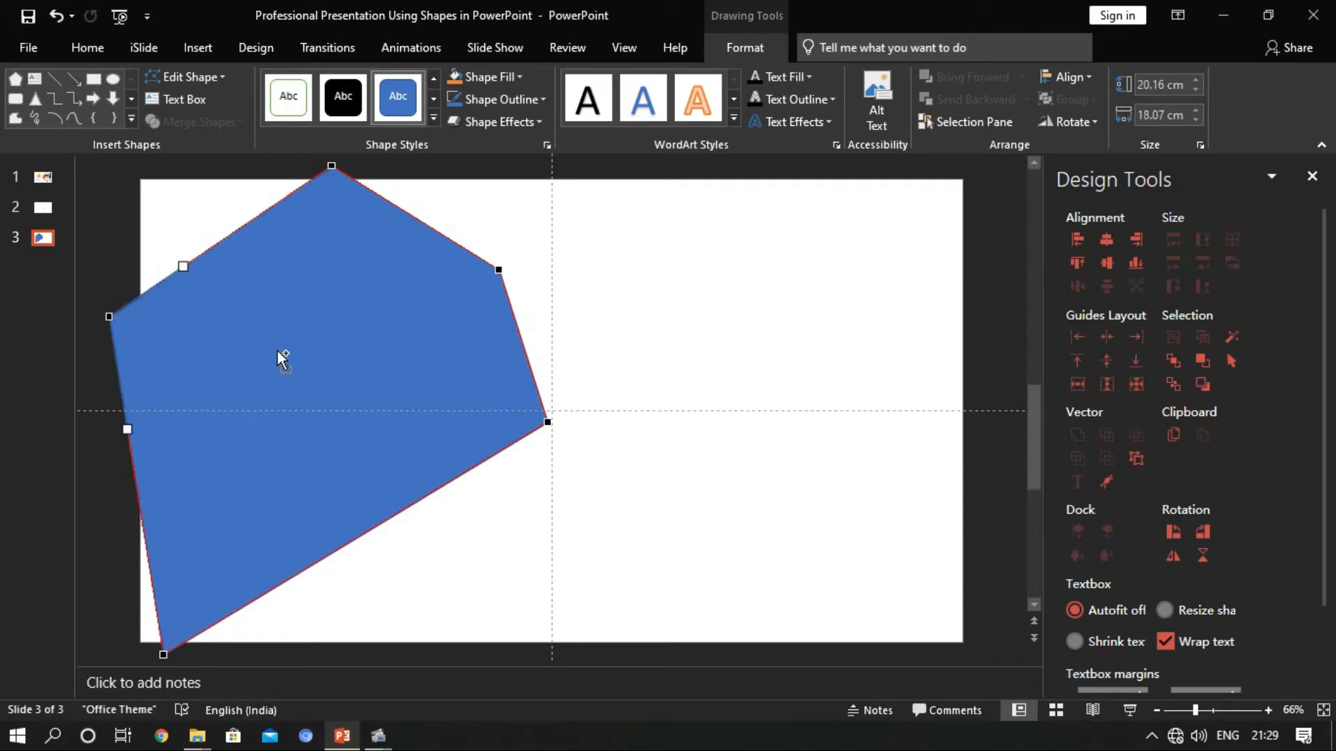
{"action": "scroll", "coordinate": [277, 349], "scroll_direction": "down", "scroll_amount": 2}
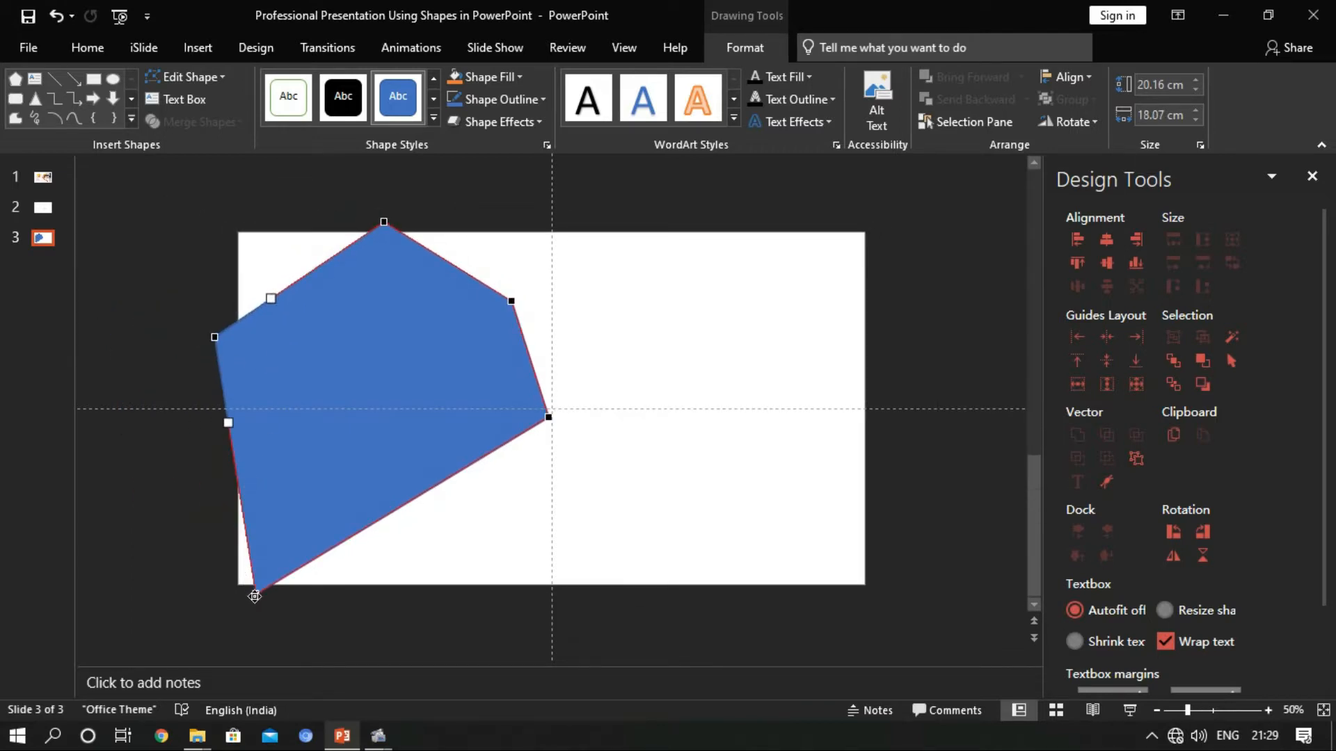
{"action": "left_click_drag", "start_coordinate": [254, 596], "coordinate": [223, 612]}
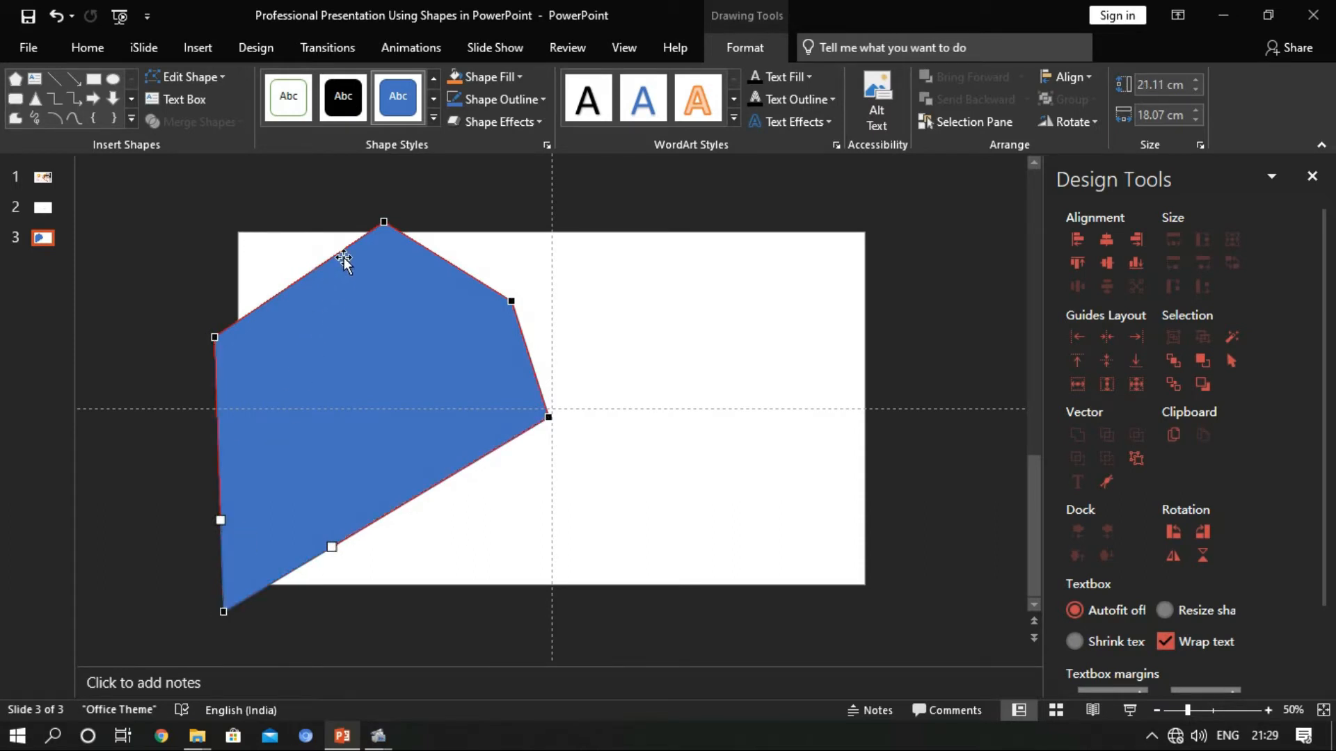
{"action": "left_click_drag", "start_coordinate": [383, 222], "coordinate": [308, 163]}
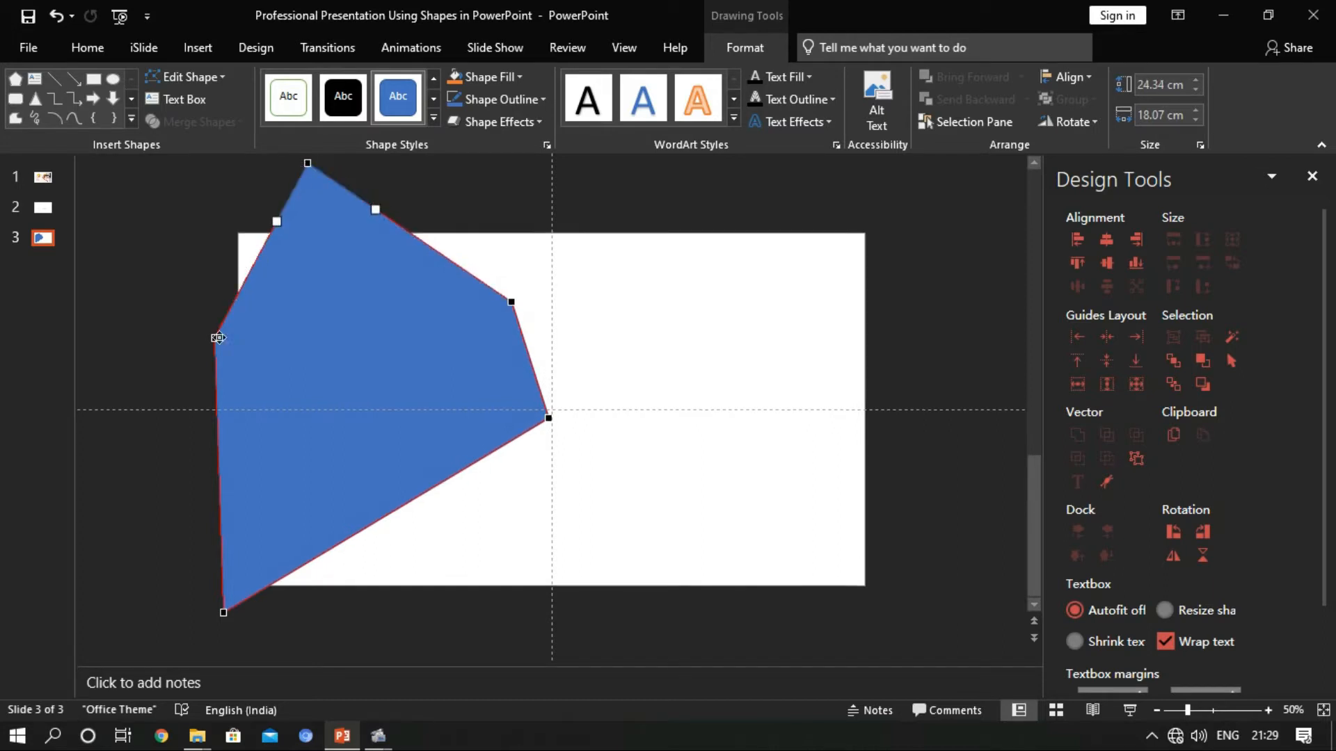
{"action": "left_click_drag", "start_coordinate": [215, 336], "coordinate": [173, 269]}
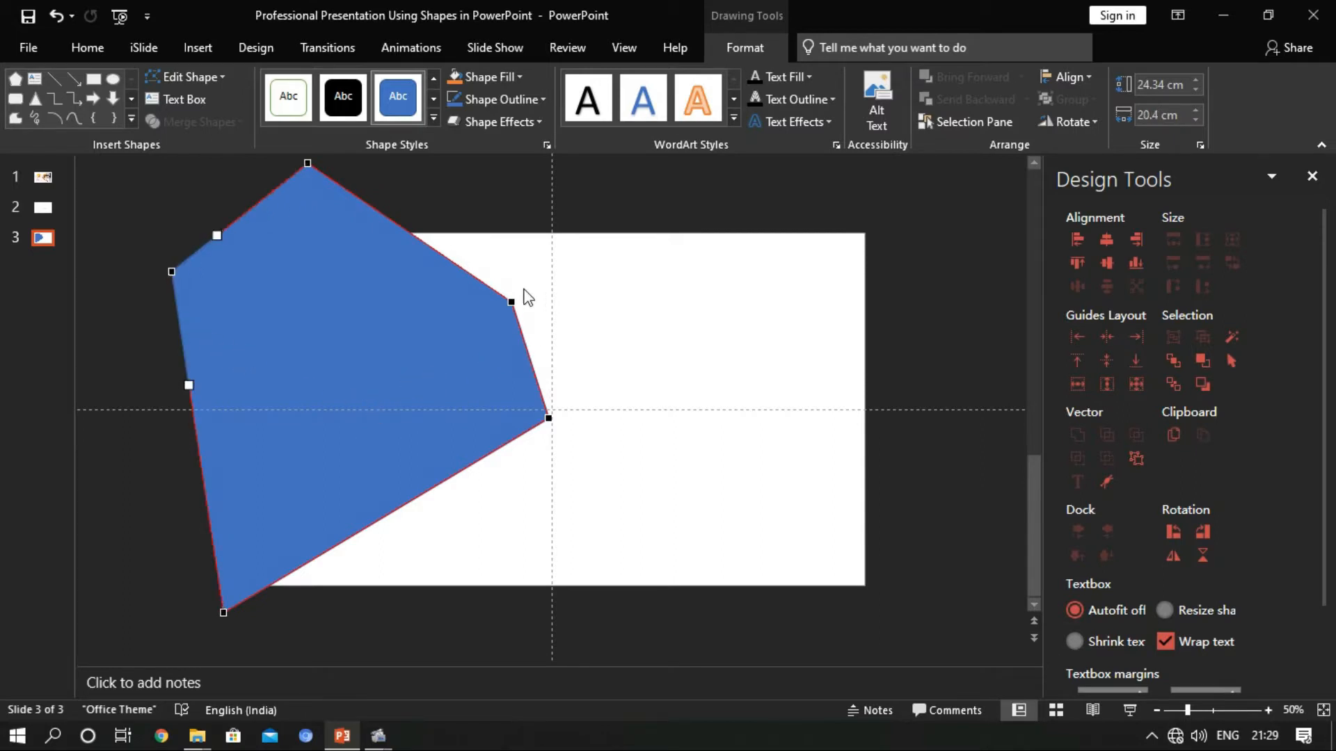
{"action": "left_click", "coordinate": [484, 188]}
Duplicate the irregular polygon and align the copy exactly over the original
{"action": "left_click", "coordinate": [448, 354]}
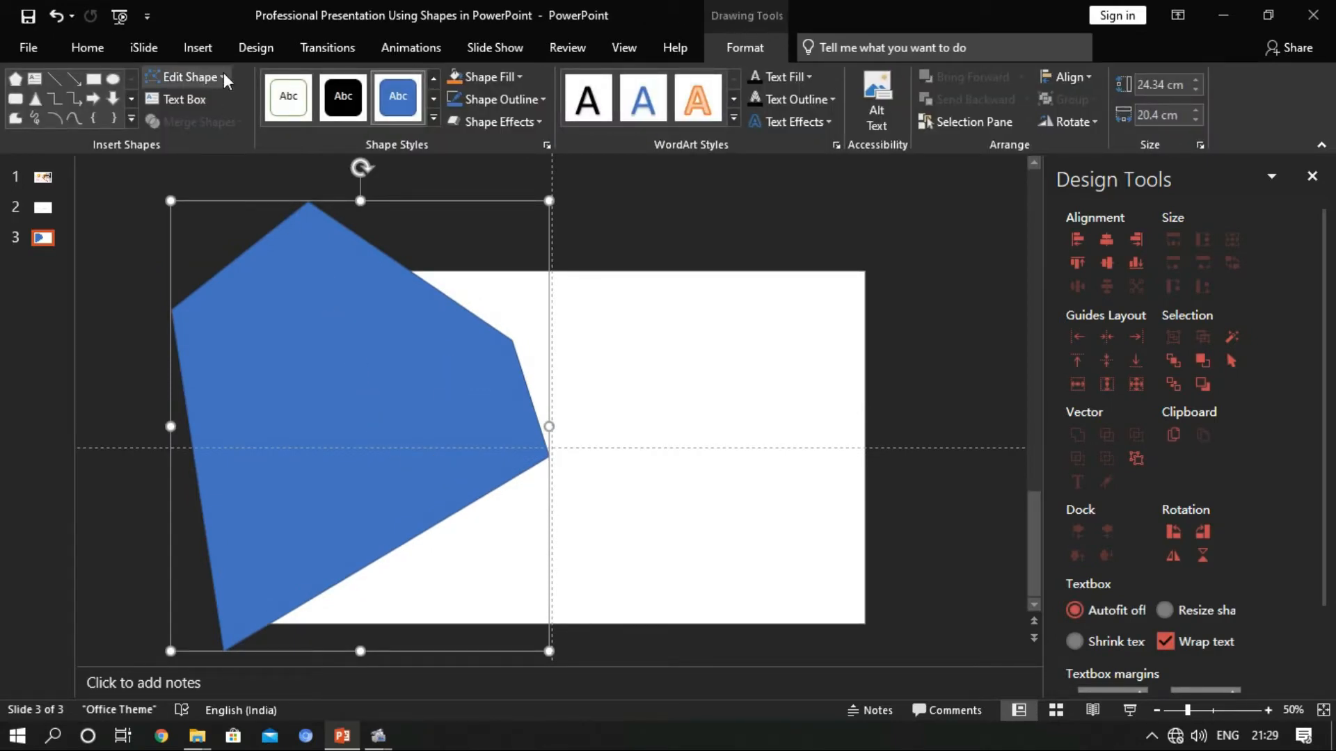
{"action": "right_click", "coordinate": [429, 310]}
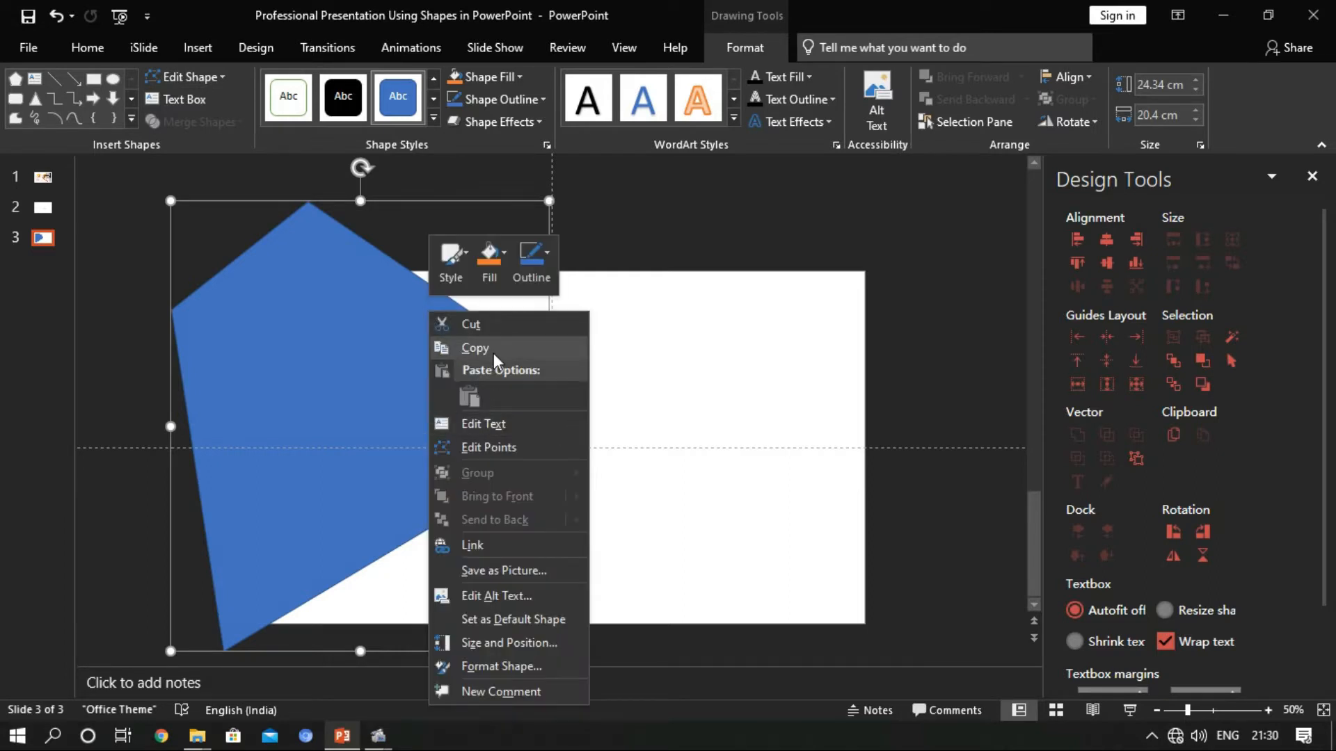
{"action": "left_click", "coordinate": [494, 352]}
{"action": "right_click", "coordinate": [447, 323]}
{"action": "left_click", "coordinate": [487, 408]}
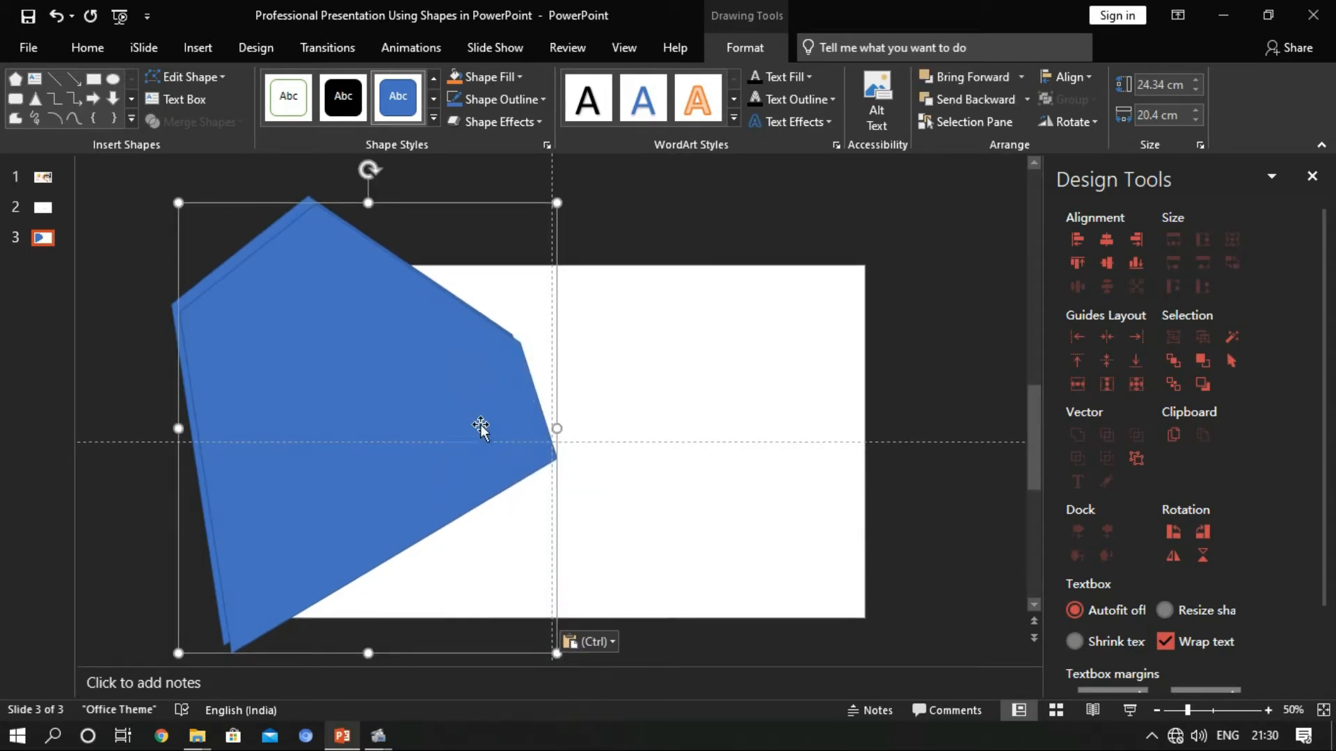
{"action": "mouse_move", "coordinate": [477, 436]}
{"action": "left_mouse_down"}
{"action": "mouse_move", "coordinate": [466, 419]}
{"action": "mouse_move", "coordinate": [470, 434]}
{"action": "left_mouse_up"}
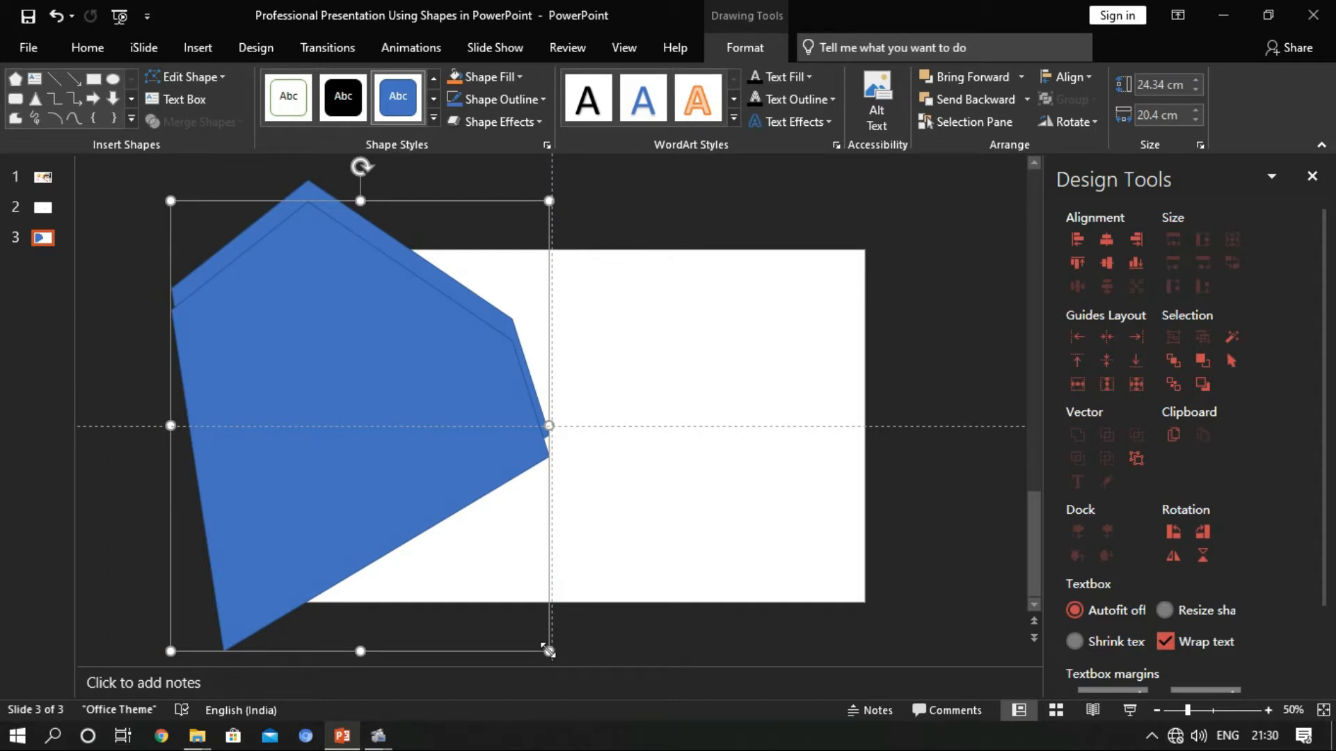
{"action": "left_click_drag", "start_coordinate": [367, 370], "coordinate": [368, 325]}
Shrink one polygon around its centre and subtract it from the larger one to form a hollow frame
{"action": "left_click_drag", "start_coordinate": [548, 648], "coordinate": [517, 588]}
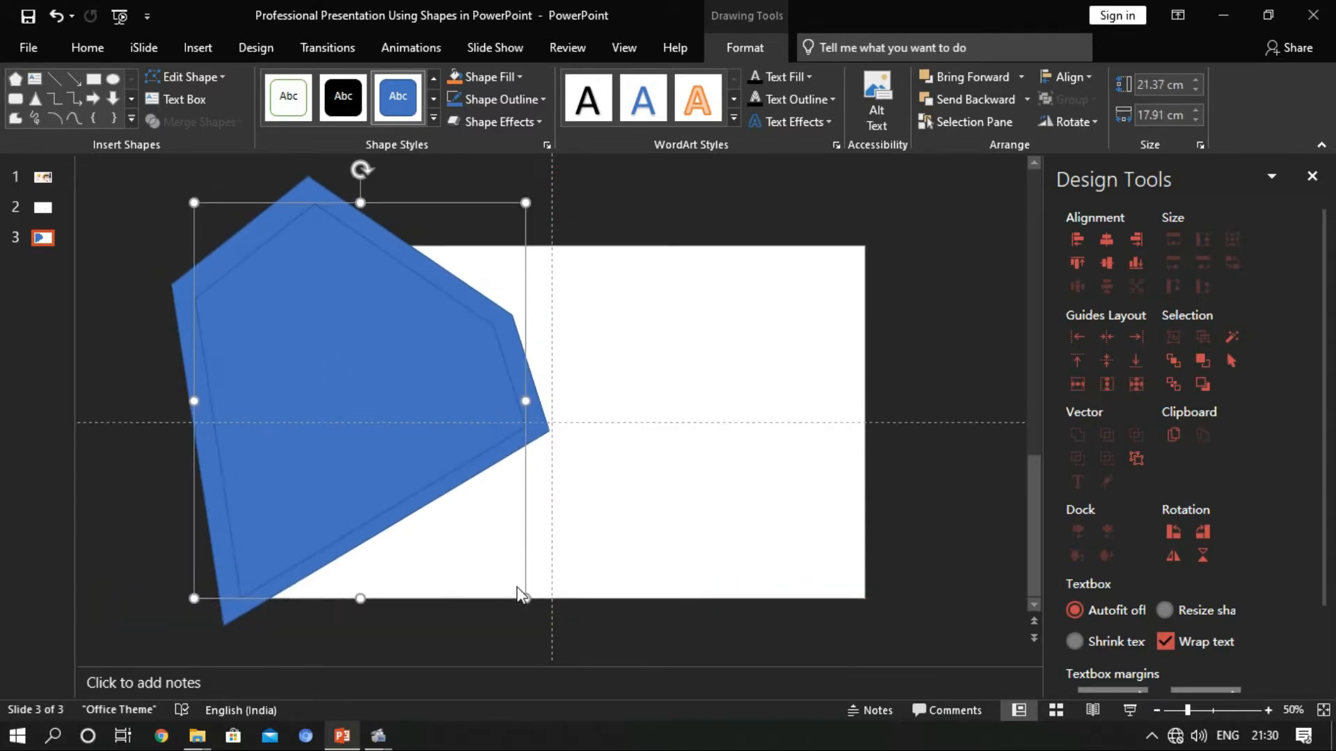
{"action": "left_click", "coordinate": [349, 322], "text": "shift"}
{"action": "left_click", "coordinate": [229, 124]}
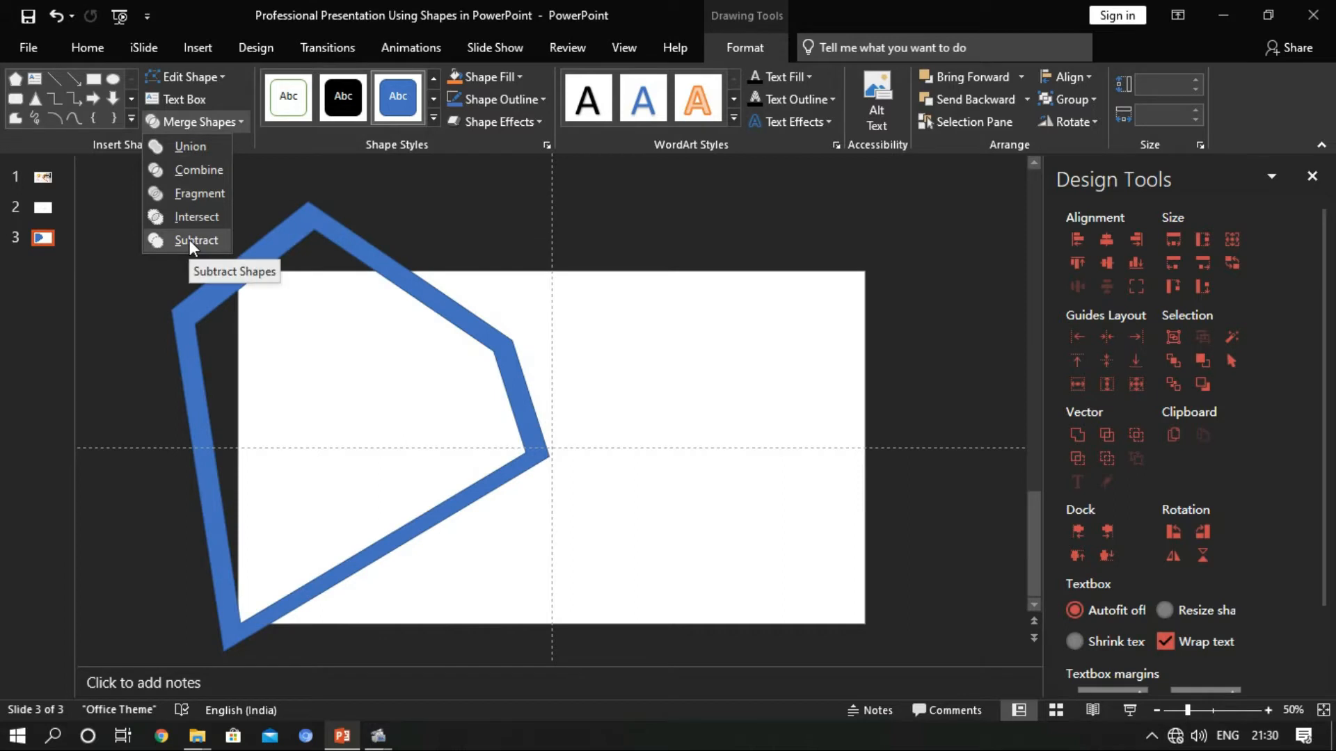
{"action": "left_click", "coordinate": [190, 239]}
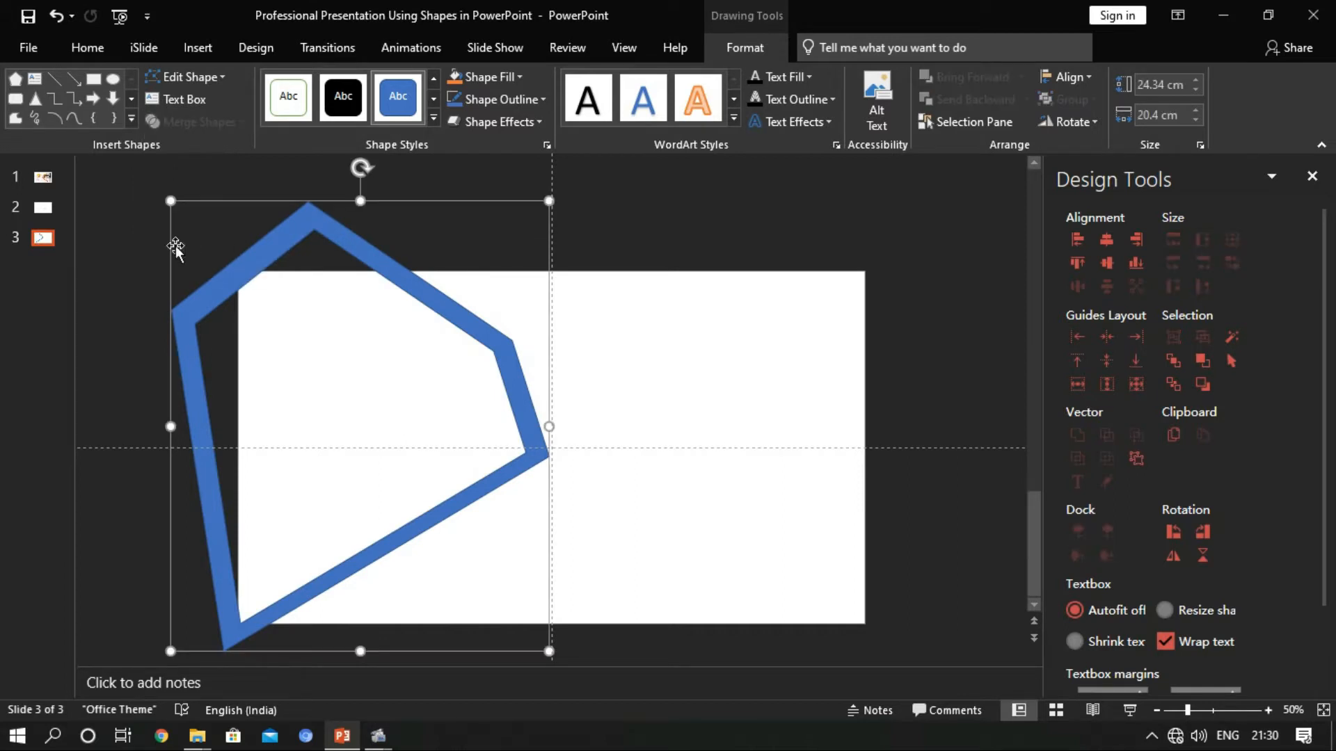
{"action": "left_click", "coordinate": [126, 181]}
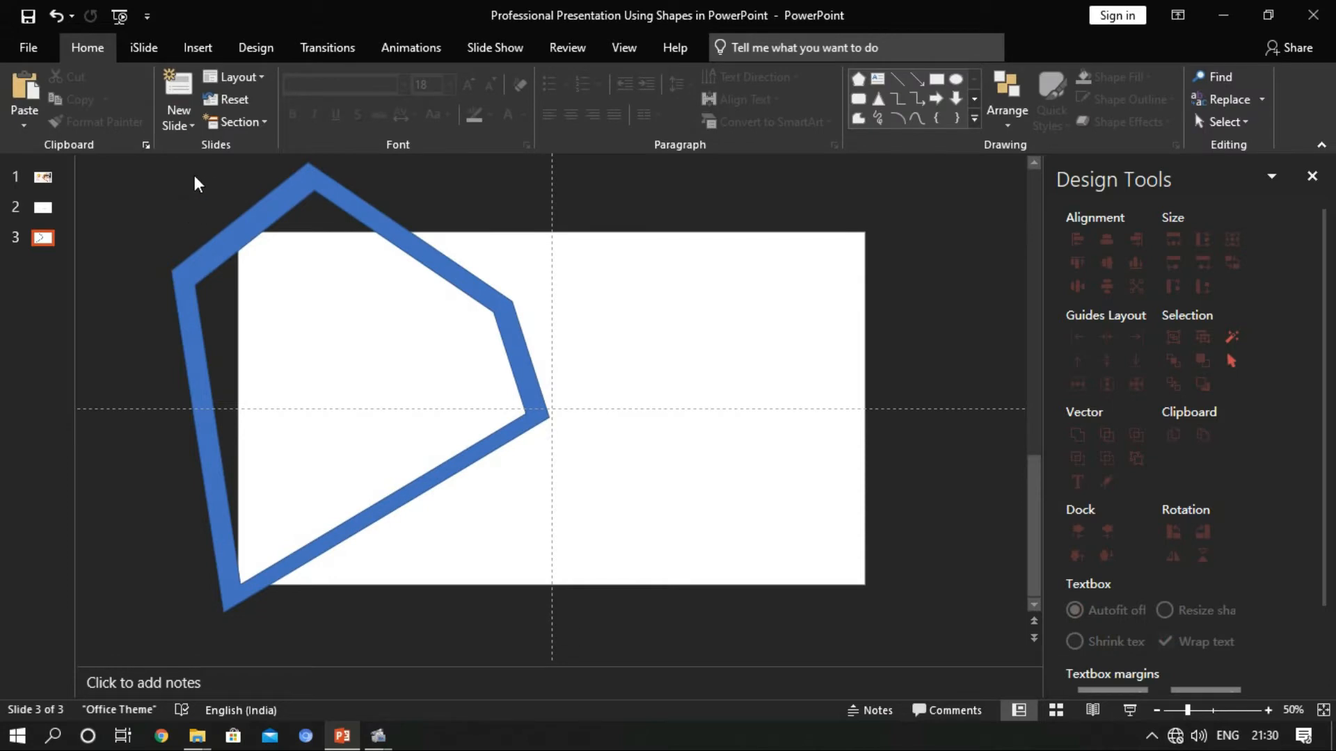
Draw a rectangle about 6.7 by 15.6 cm over the frame's part above the slide and place a spare copy near the upper-right corner
{"action": "left_click", "coordinate": [268, 47]}
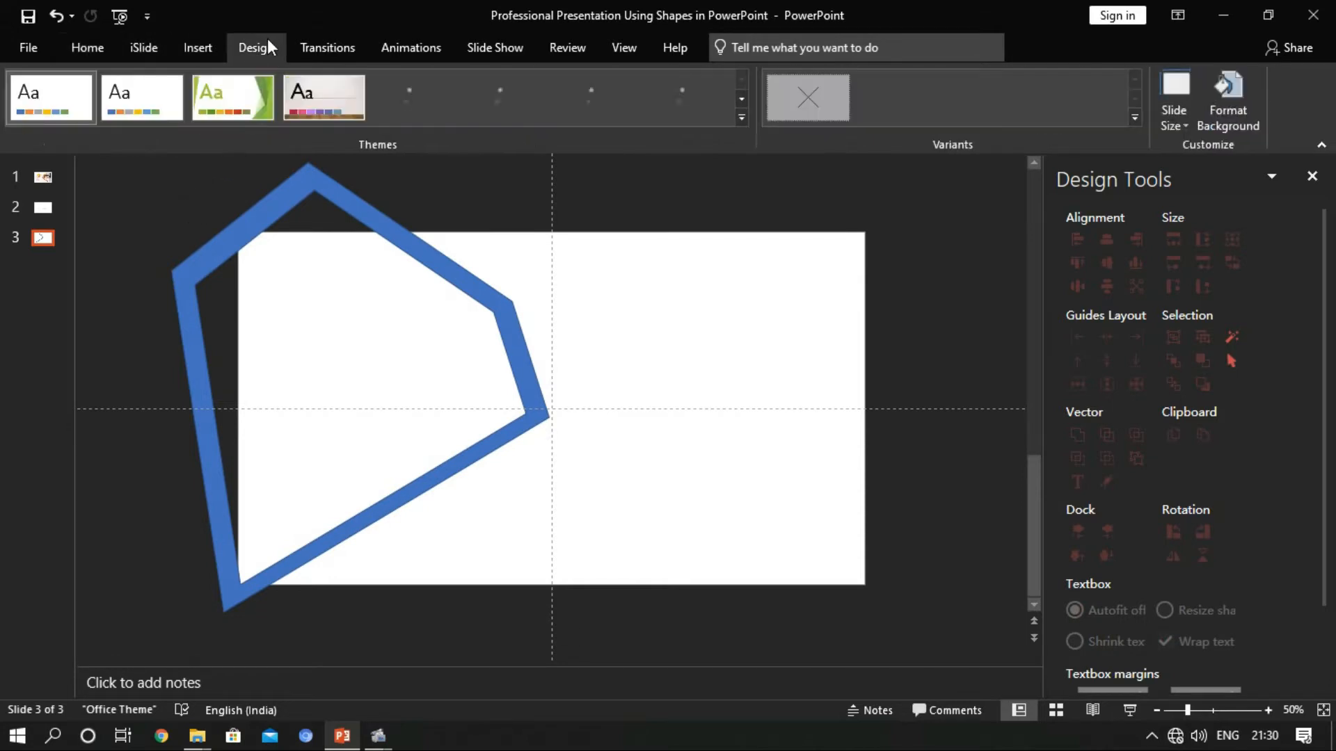
{"action": "left_click", "coordinate": [182, 46]}
{"action": "left_click", "coordinate": [330, 102]}
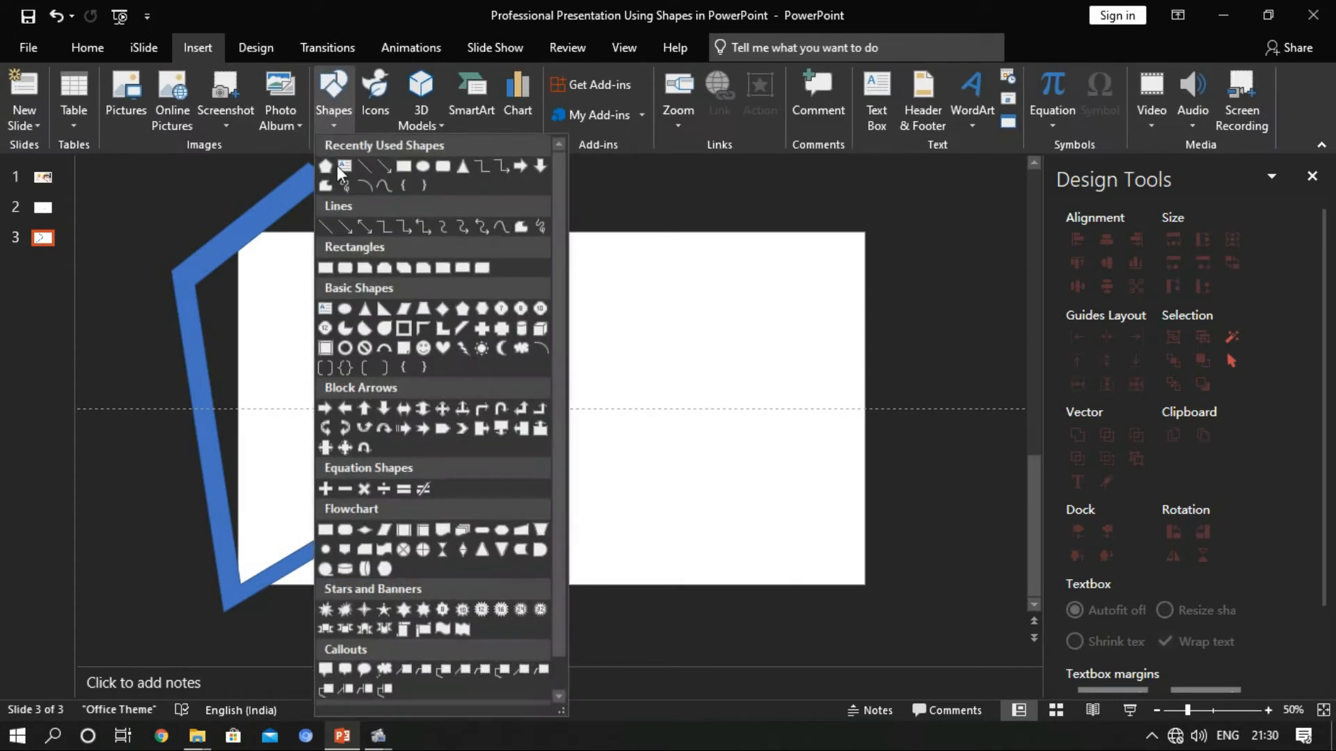
{"action": "left_click", "coordinate": [387, 167]}
{"action": "scroll", "coordinate": [158, 210], "scroll_direction": "down", "scroll_amount": 2}
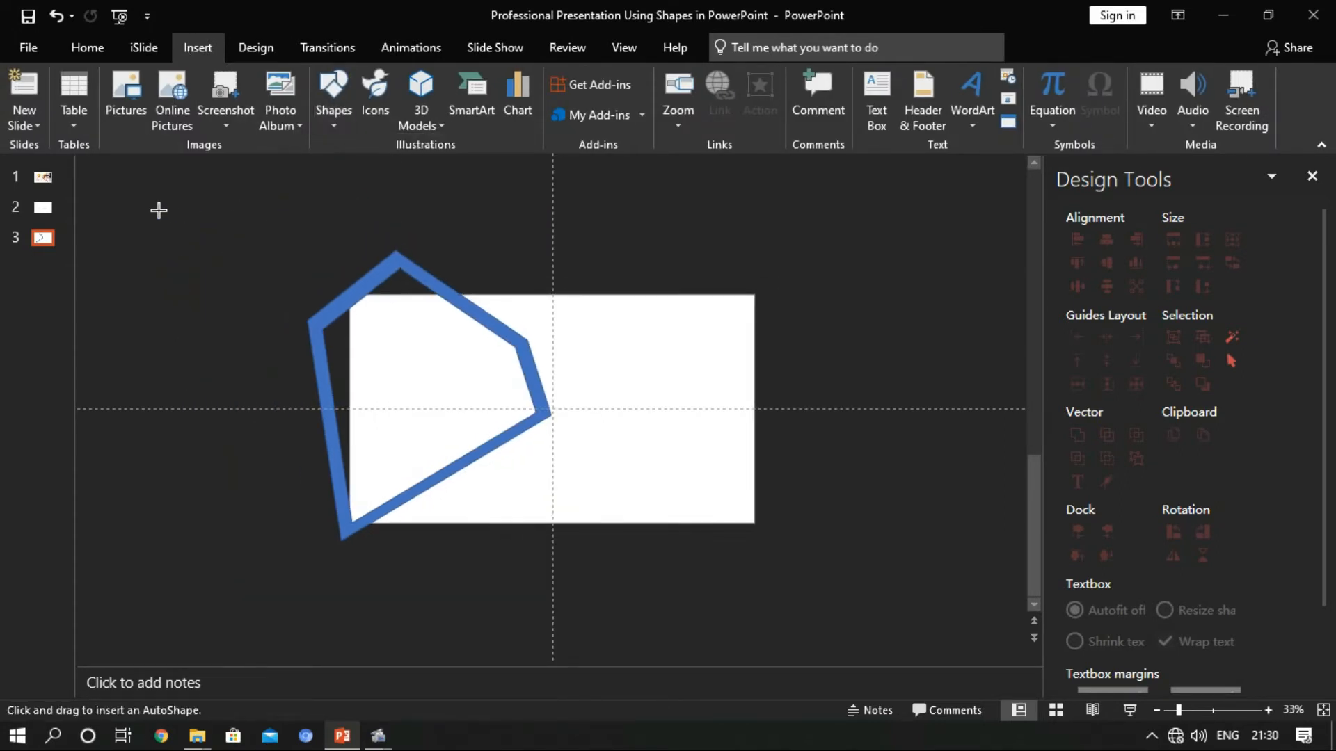
{"action": "mouse_move", "coordinate": [317, 215]}
{"action": "left_mouse_down"}
{"action": "mouse_move", "coordinate": [398, 264]}
{"action": "mouse_move", "coordinate": [503, 295]}
{"action": "left_mouse_up"}
{"action": "scroll", "coordinate": [493, 293], "scroll_direction": "up", "scroll_amount": 3}
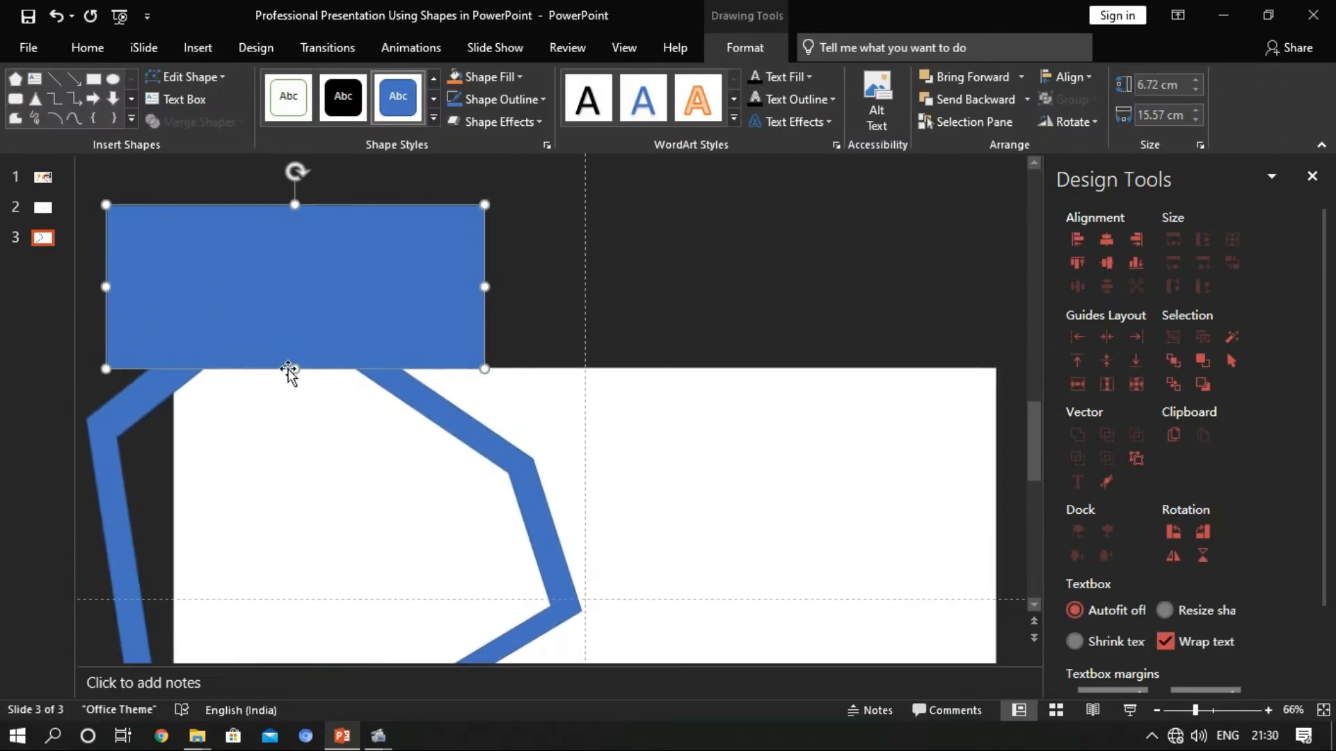
{"action": "scroll", "coordinate": [295, 362], "scroll_direction": "down", "scroll_amount": 1}
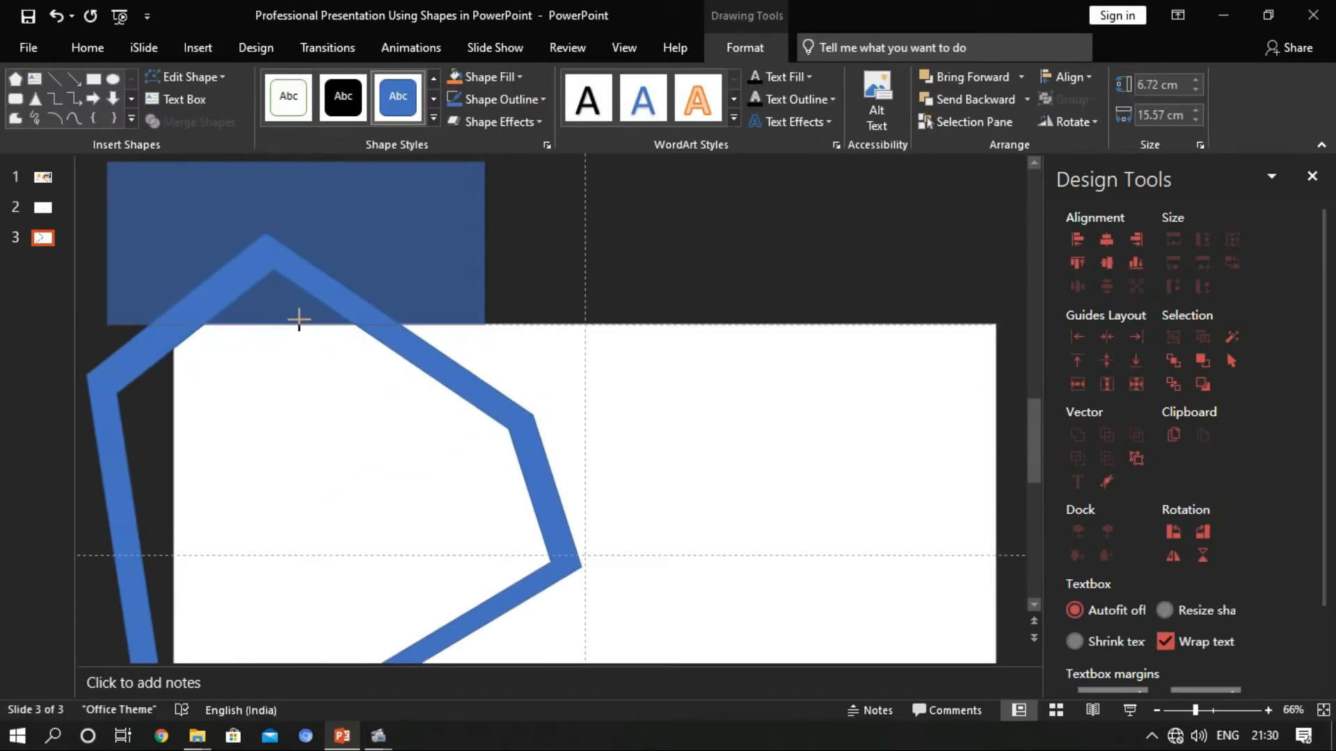
{"action": "scroll", "coordinate": [299, 318], "scroll_direction": "down", "scroll_amount": 1}
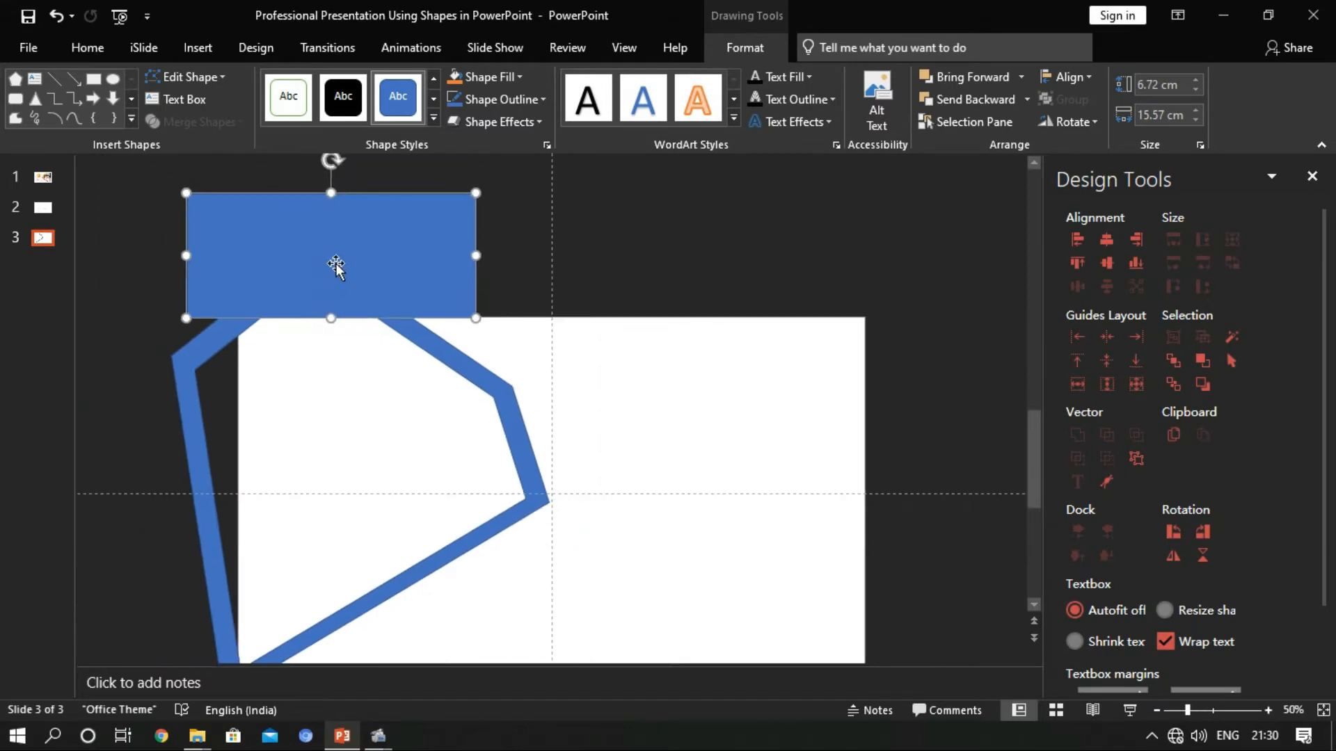
{"action": "left_click_drag", "start_coordinate": [340, 272], "coordinate": [850, 259]}
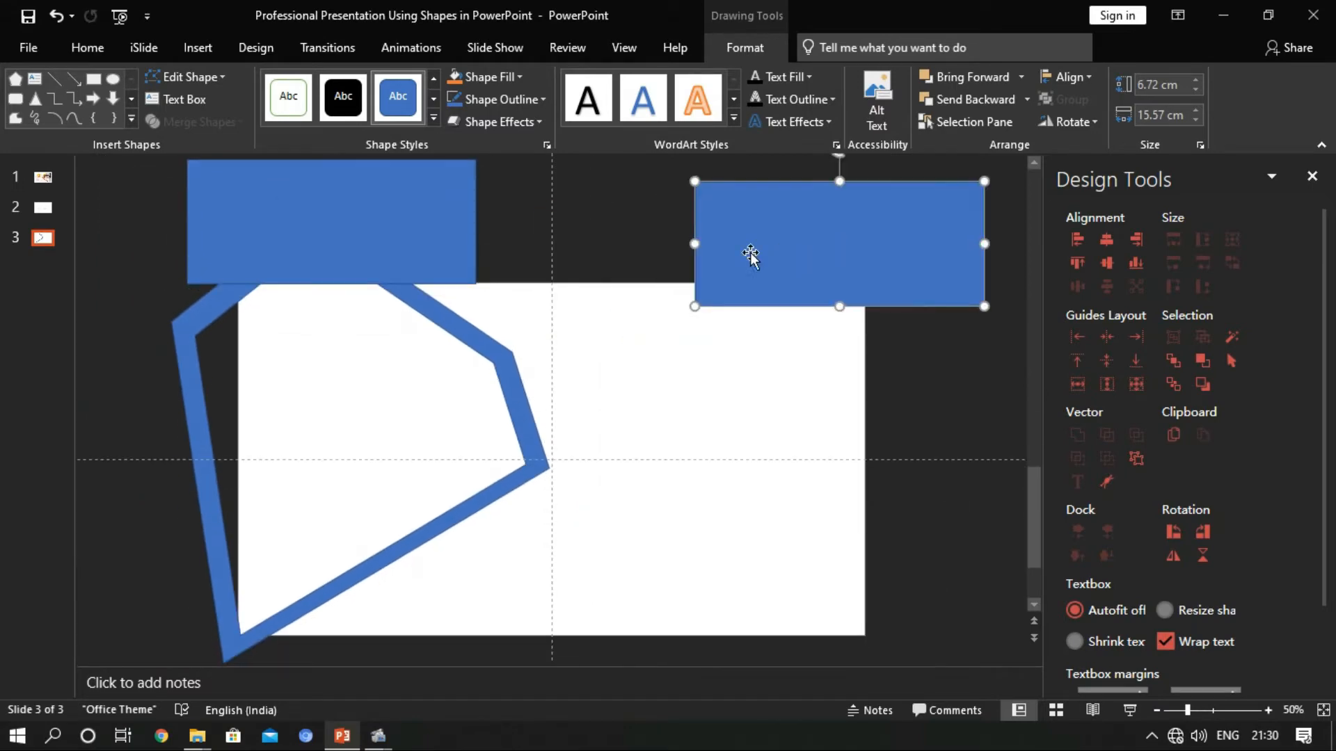
{"action": "left_click", "coordinate": [654, 262]}
Subtract the upper rectangle from the frame to trim it flush with the slide's upper edge
{"action": "left_click", "coordinate": [435, 310]}
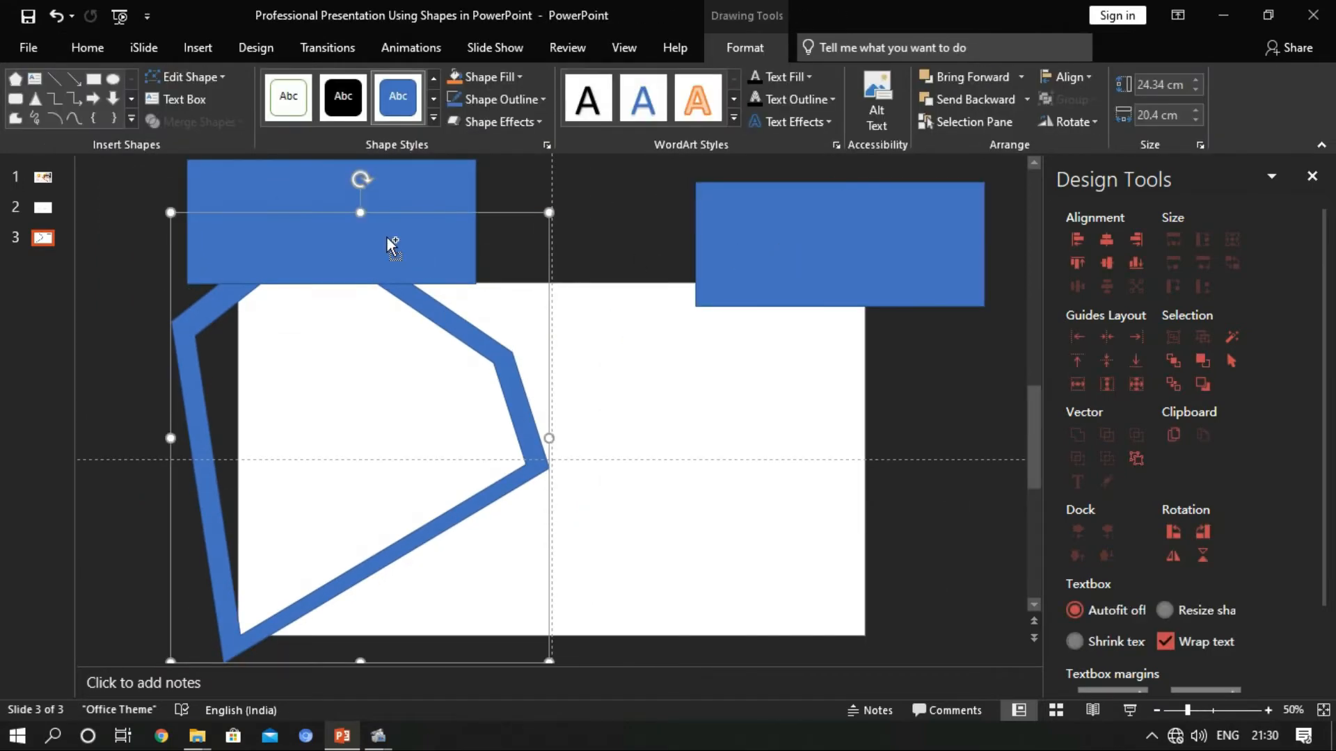
{"action": "left_click", "coordinate": [387, 237], "text": "shift"}
{"action": "left_click", "coordinate": [230, 126]}
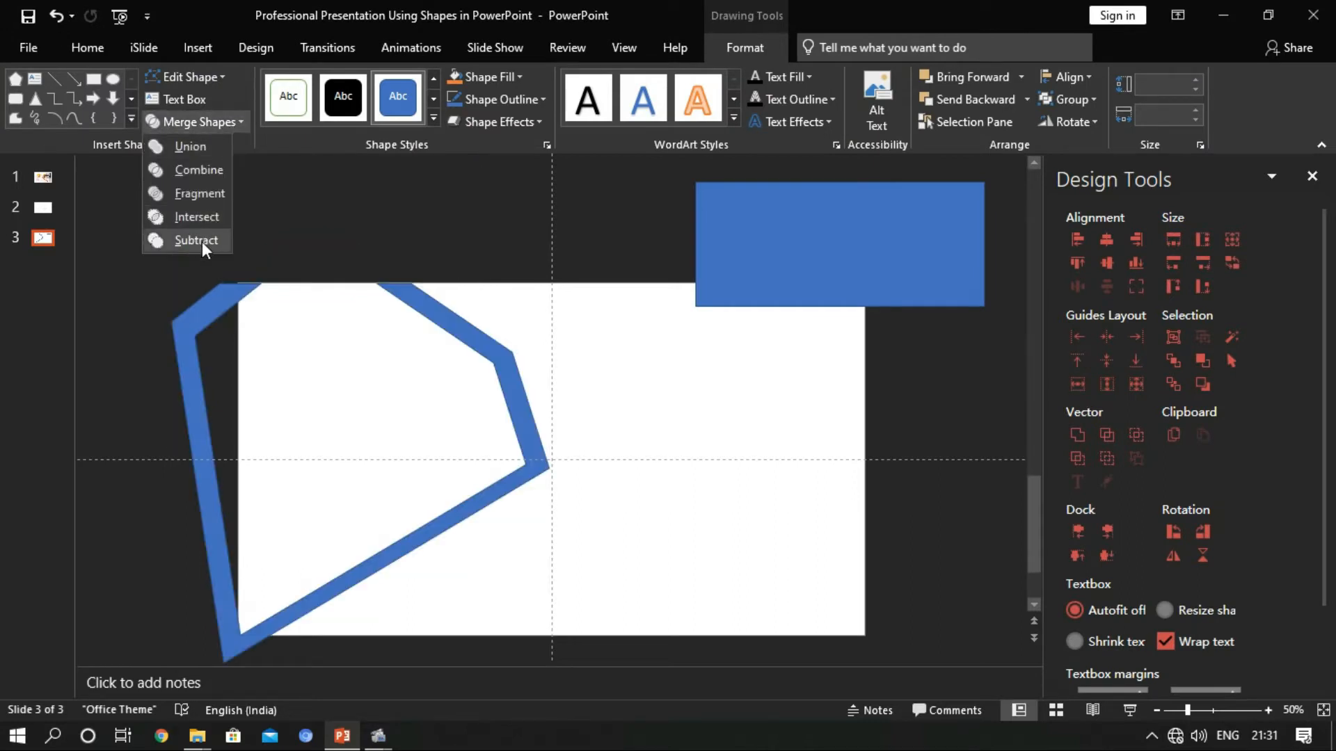
{"action": "left_click", "coordinate": [202, 240]}
Place the spare rectangle flush against the slide's lower edge and subtract it from the frame to trim the overhang
{"action": "left_click_drag", "start_coordinate": [892, 226], "coordinate": [384, 531]}
{"action": "scroll", "coordinate": [382, 522], "scroll_direction": "down", "scroll_amount": 2, "text": "ctrl"}
{"action": "left_click_drag", "start_coordinate": [402, 474], "coordinate": [372, 566]}
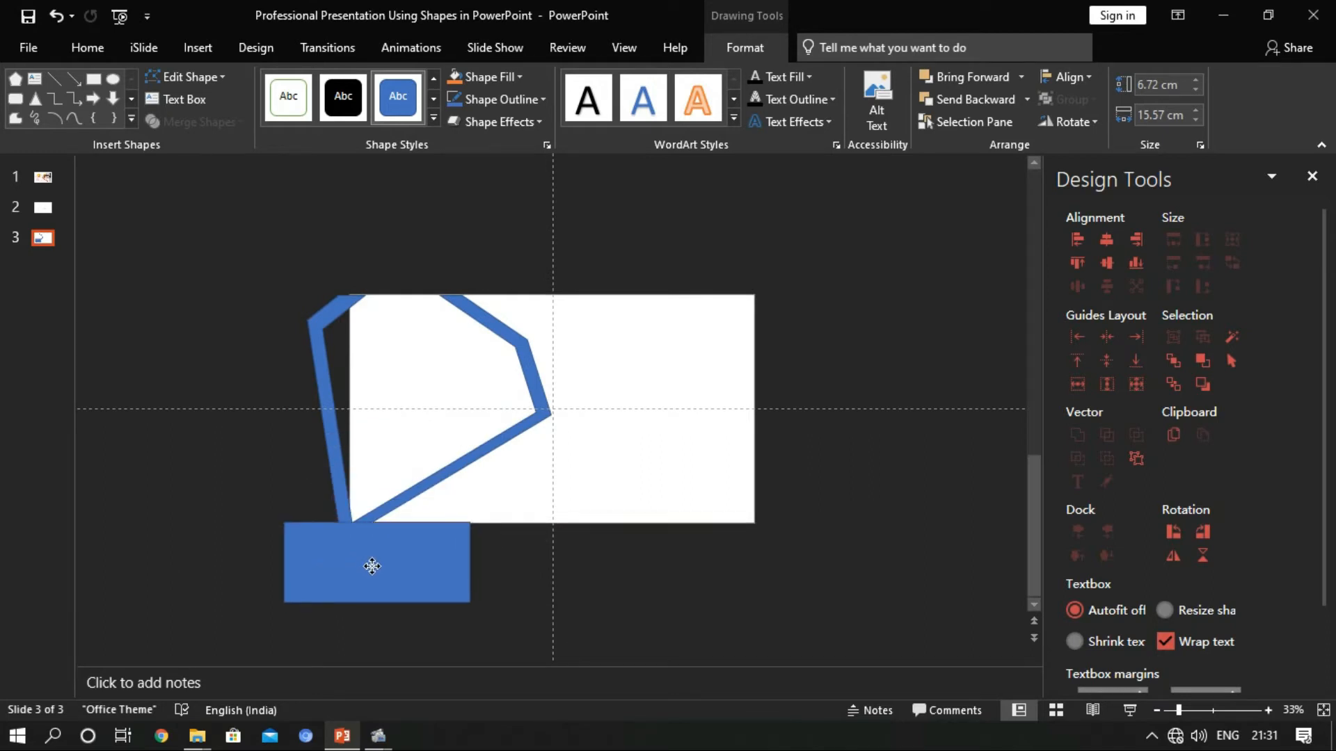
{"action": "left_click", "coordinate": [430, 482], "text": "shift"}
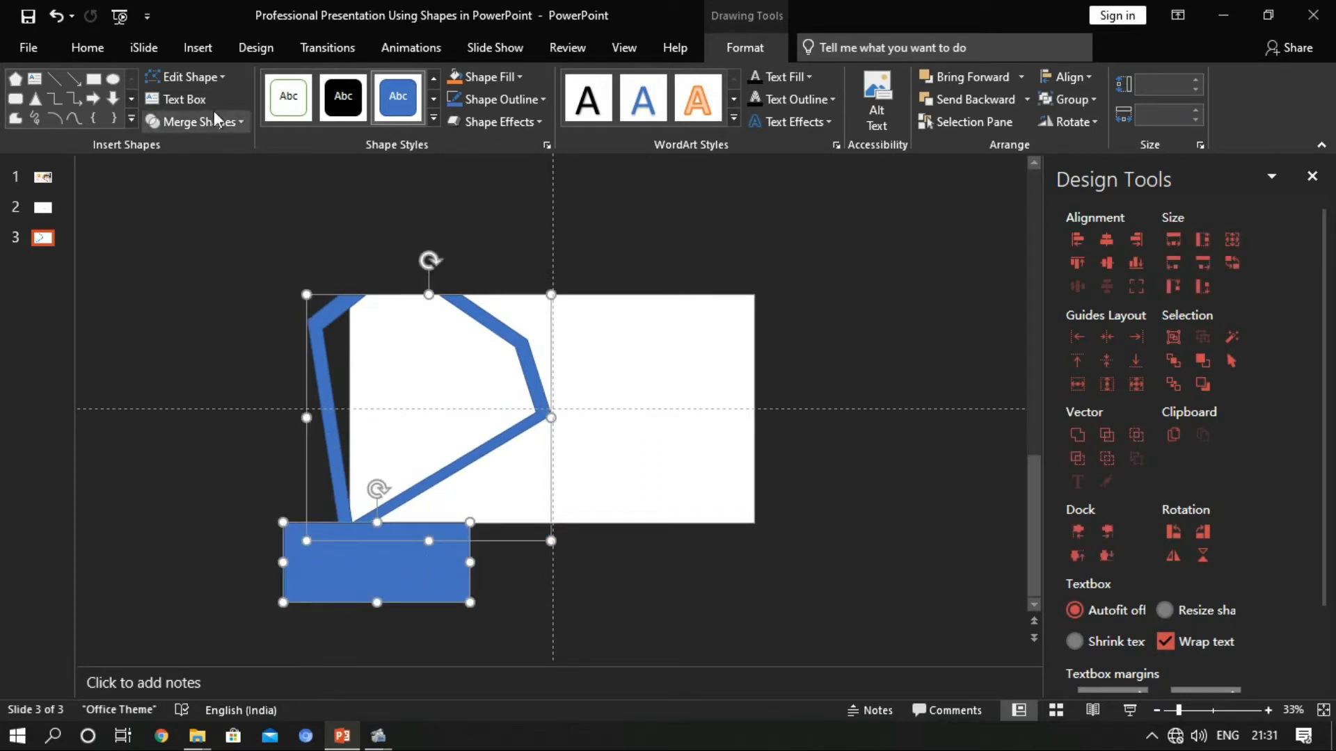
{"action": "left_click", "coordinate": [197, 122]}
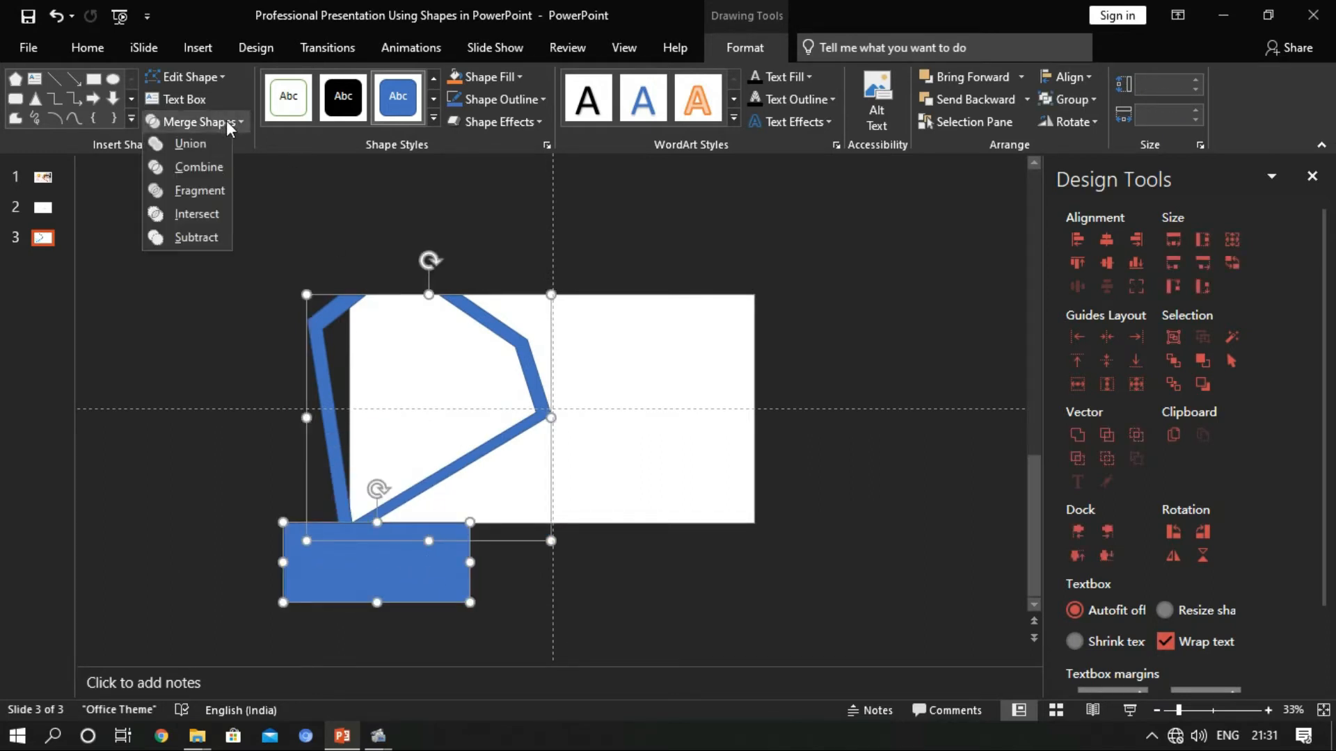
{"action": "left_click", "coordinate": [197, 243]}
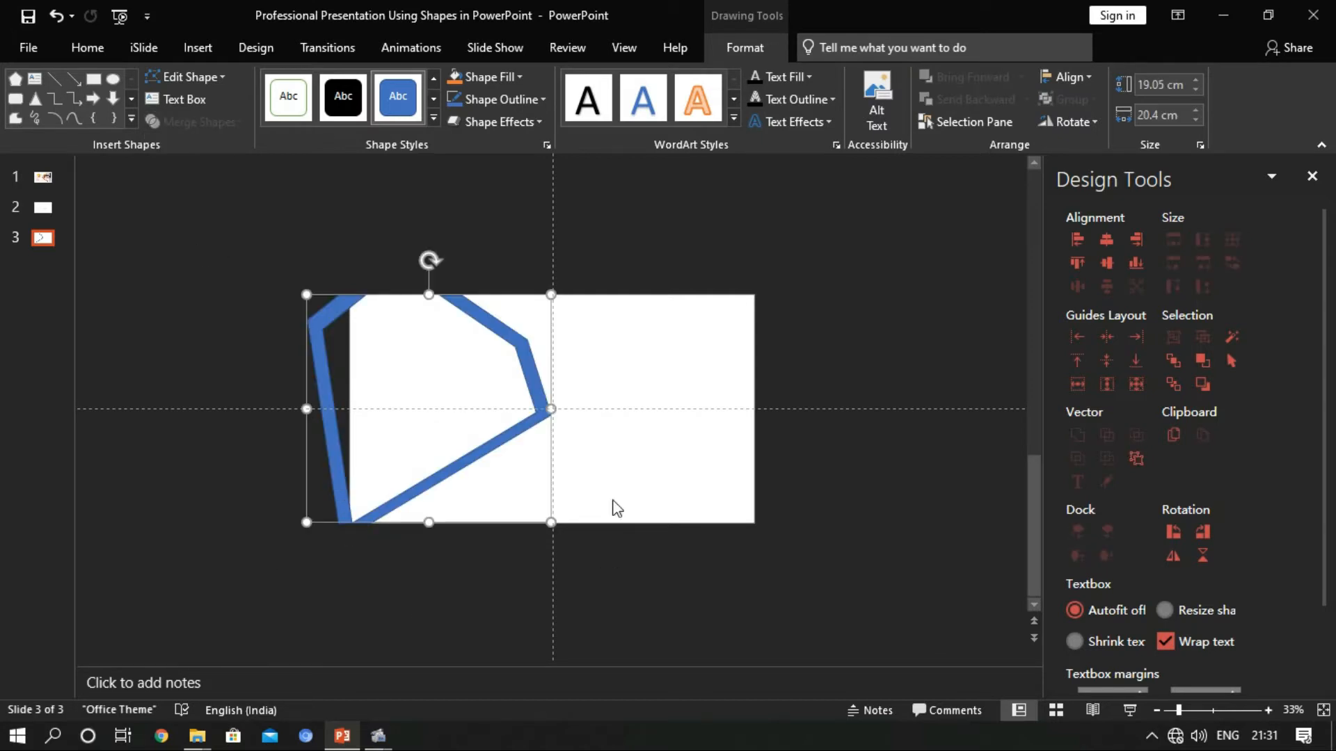
Draw a small upright rectangle off the slide and place it beyond the slide's upper-left corner
{"action": "left_click", "coordinate": [200, 48]}
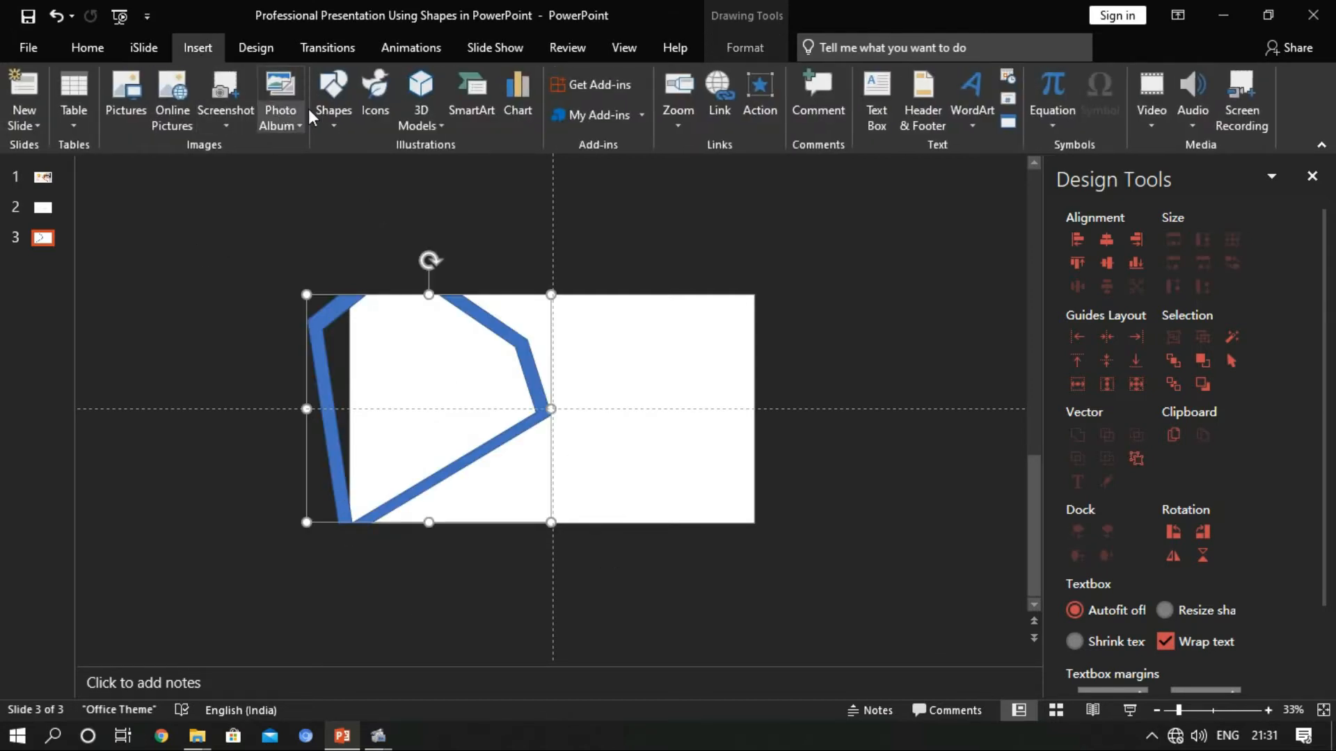
{"action": "left_click", "coordinate": [336, 115]}
{"action": "left_click", "coordinate": [401, 170]}
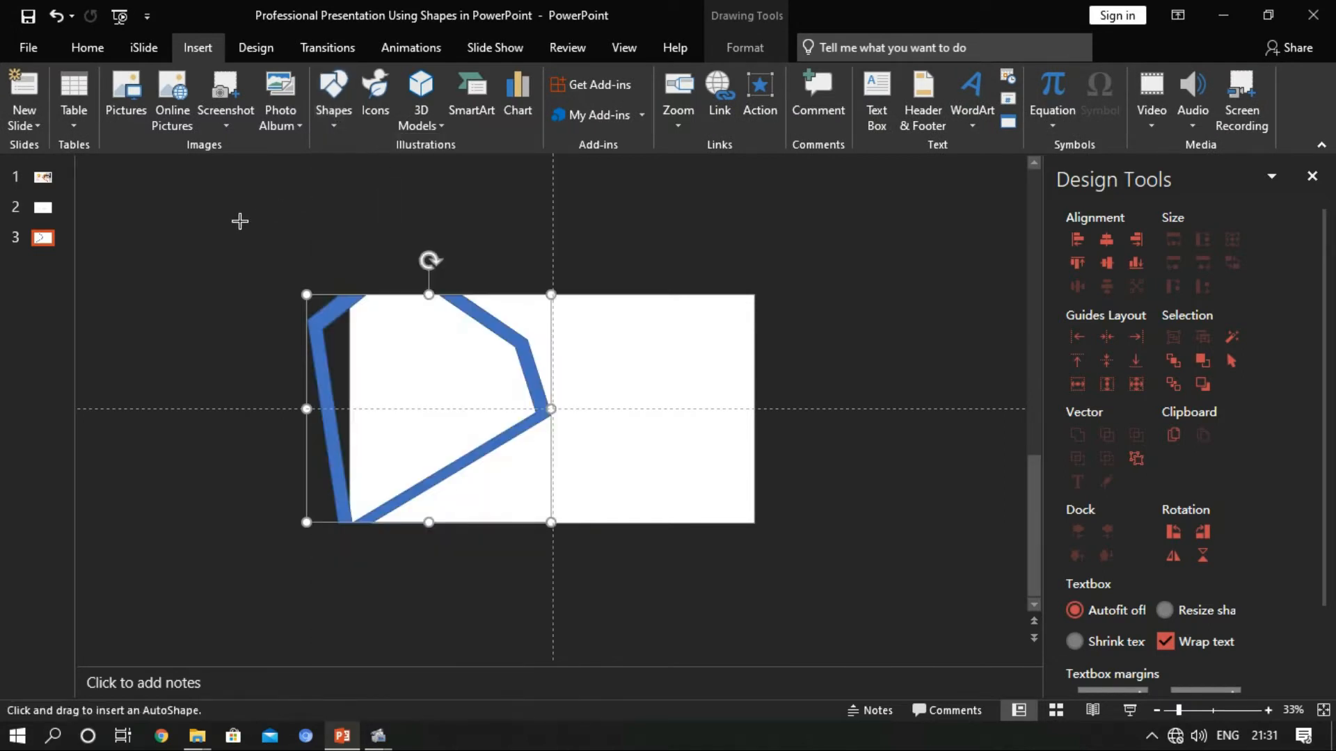
{"action": "left_click_drag", "start_coordinate": [240, 221], "coordinate": [264, 255]}
{"action": "mouse_move", "coordinate": [265, 265]}
{"action": "left_mouse_down"}
{"action": "mouse_move", "coordinate": [339, 429]}
{"action": "mouse_move", "coordinate": [354, 501]}
{"action": "left_mouse_up"}
{"action": "left_click", "coordinate": [318, 355]}
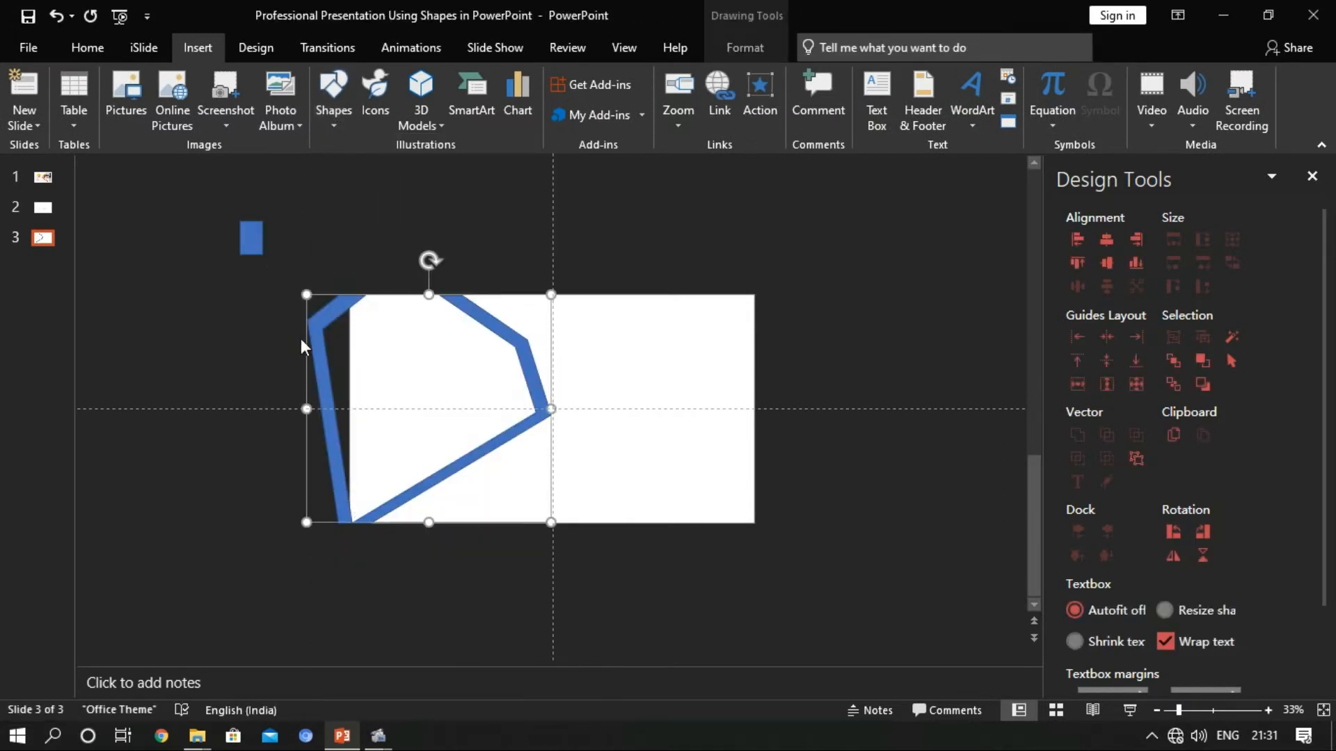
{"action": "left_click", "coordinate": [254, 230]}
{"action": "left_click_drag", "start_coordinate": [250, 242], "coordinate": [191, 224]}
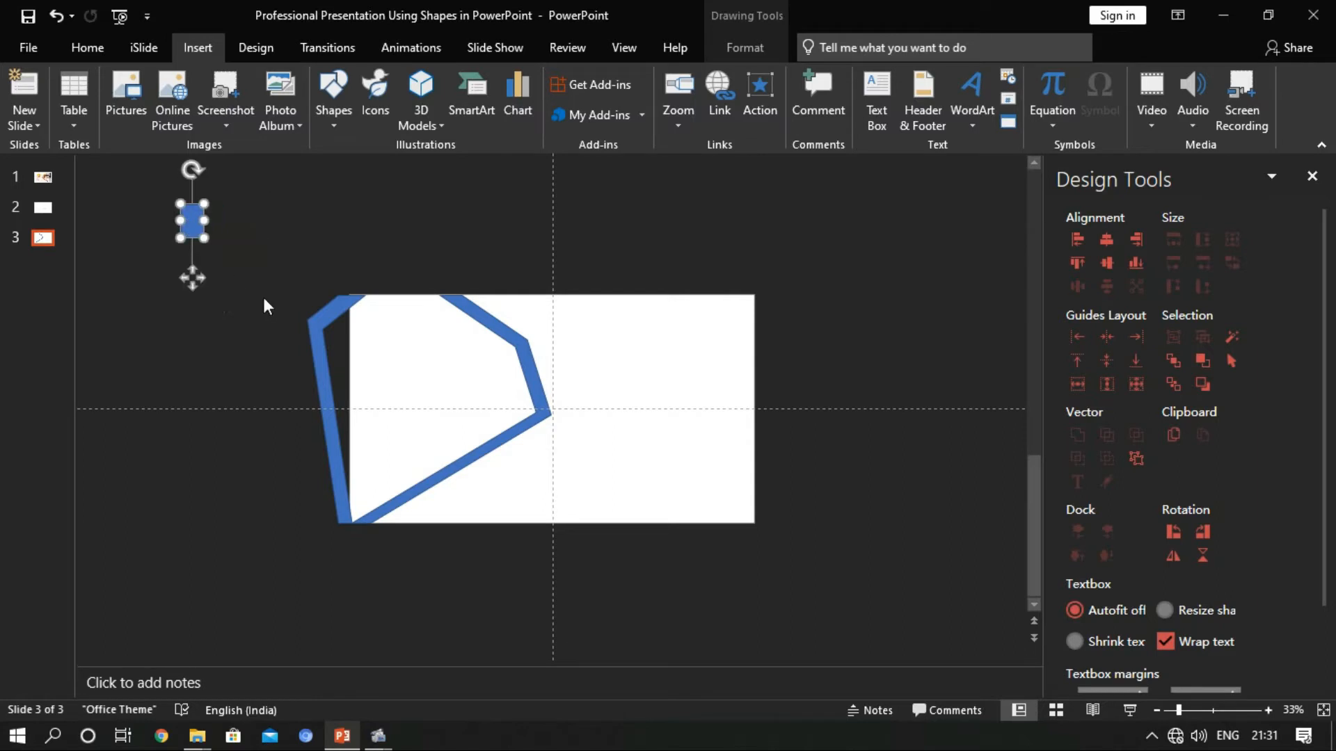
Try widening the frame outward on both sides and undo both stretches
{"action": "left_click", "coordinate": [322, 353]}
{"action": "left_click_drag", "start_coordinate": [304, 412], "coordinate": [278, 410]}
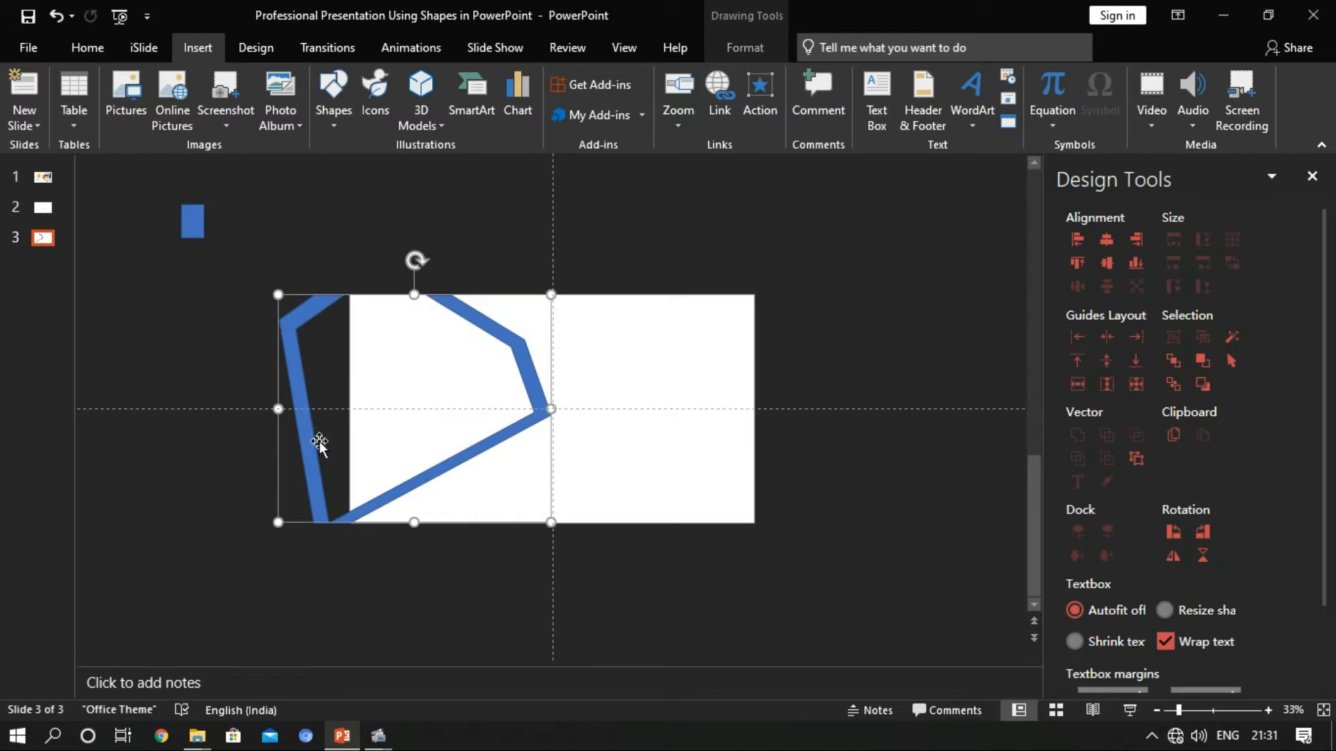
{"action": "left_click_drag", "start_coordinate": [549, 405], "coordinate": [582, 408]}
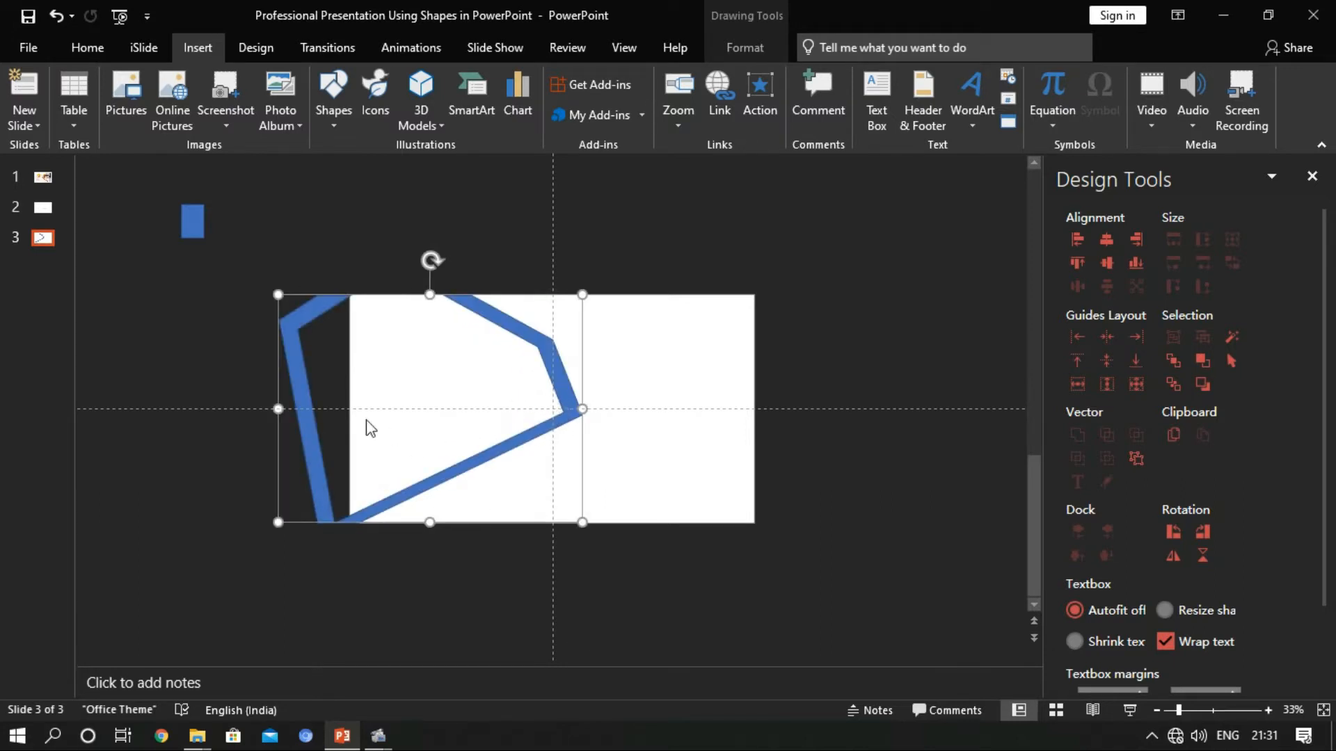
{"action": "key", "text": "ctrl+z"}
{"action": "key", "text": "ctrl+z"}
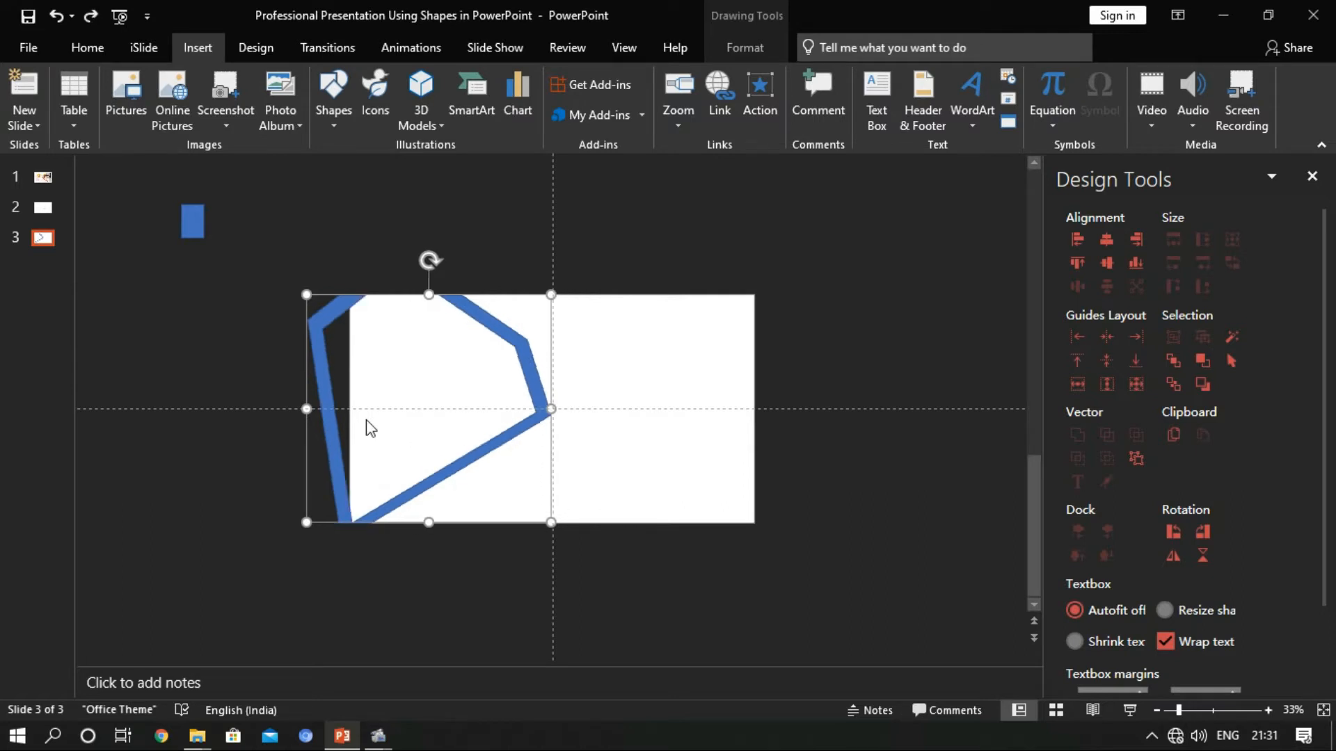
Stretch the frame farther beyond the slide's left edge and enlarge the small rectangle to cover most of the overhang
{"action": "left_click_drag", "start_coordinate": [306, 409], "coordinate": [268, 408]}
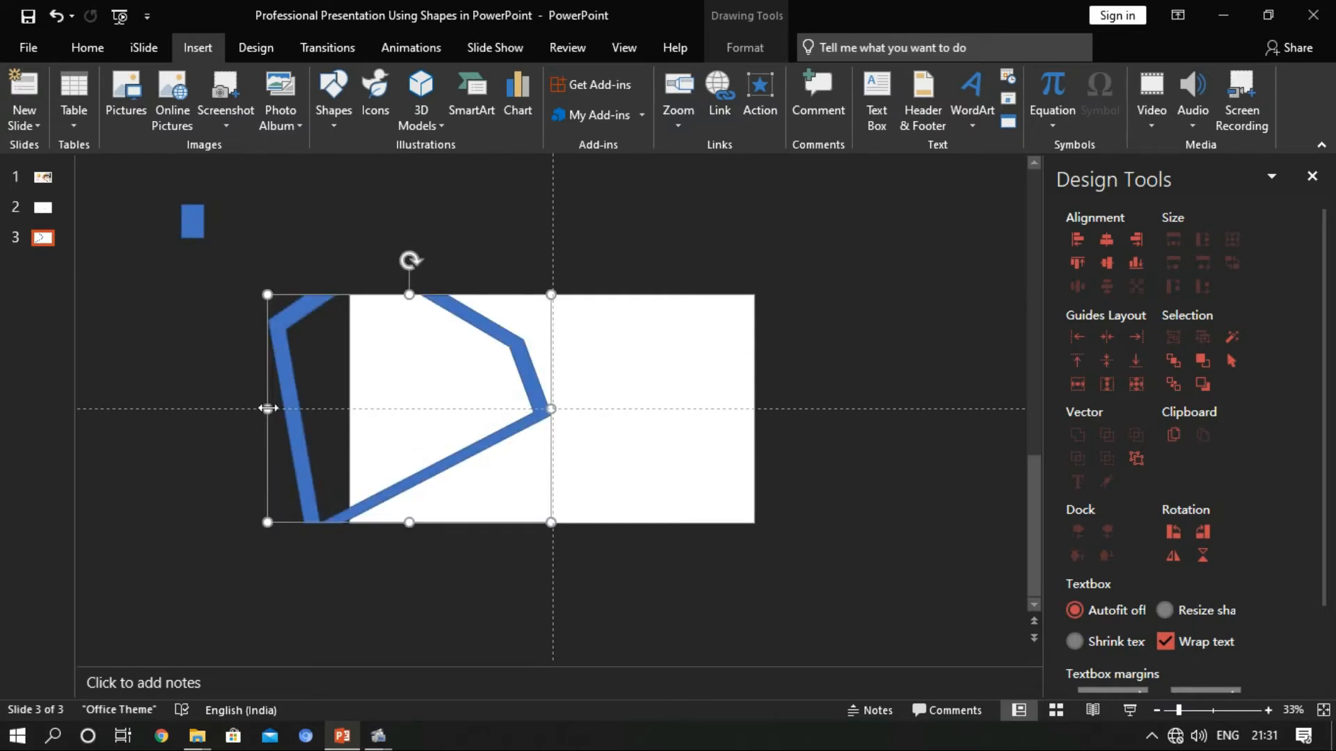
{"action": "left_click_drag", "start_coordinate": [193, 221], "coordinate": [247, 410]}
{"action": "left_click", "coordinate": [270, 262]}
{"action": "left_click", "coordinate": [220, 237]}
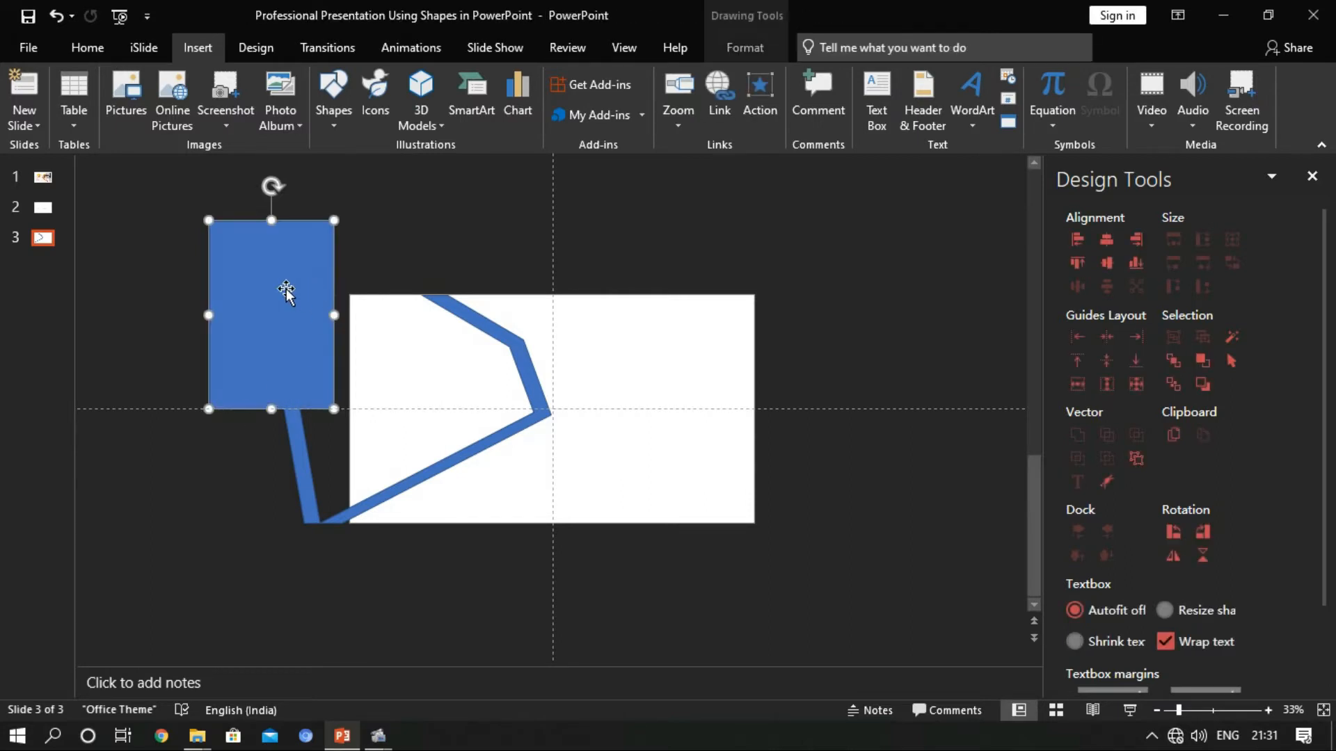
{"action": "mouse_move", "coordinate": [286, 292]}
{"action": "left_mouse_down"}
{"action": "mouse_move", "coordinate": [298, 313]}
{"action": "mouse_move", "coordinate": [284, 346]}
{"action": "mouse_move", "coordinate": [293, 374]}
{"action": "mouse_move", "coordinate": [281, 277]}
{"action": "left_mouse_up"}
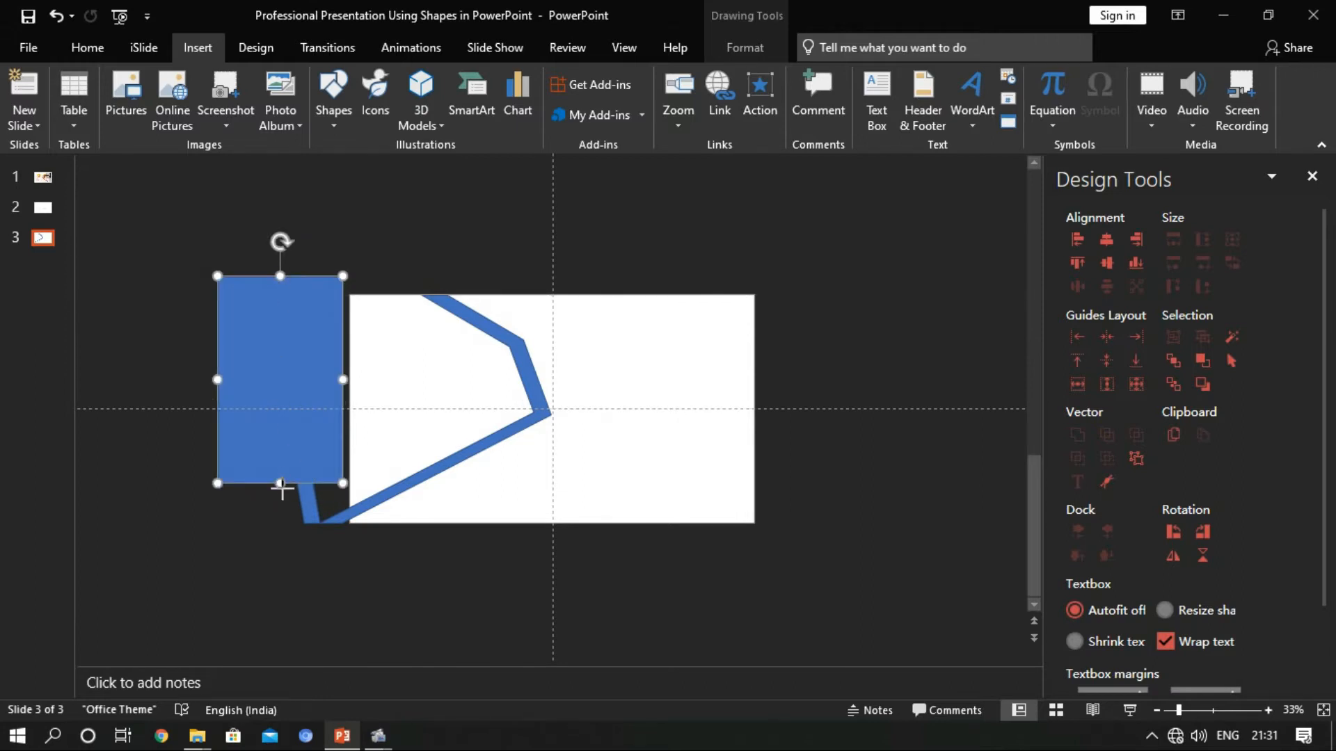
{"action": "left_click_drag", "start_coordinate": [281, 485], "coordinate": [286, 510]}
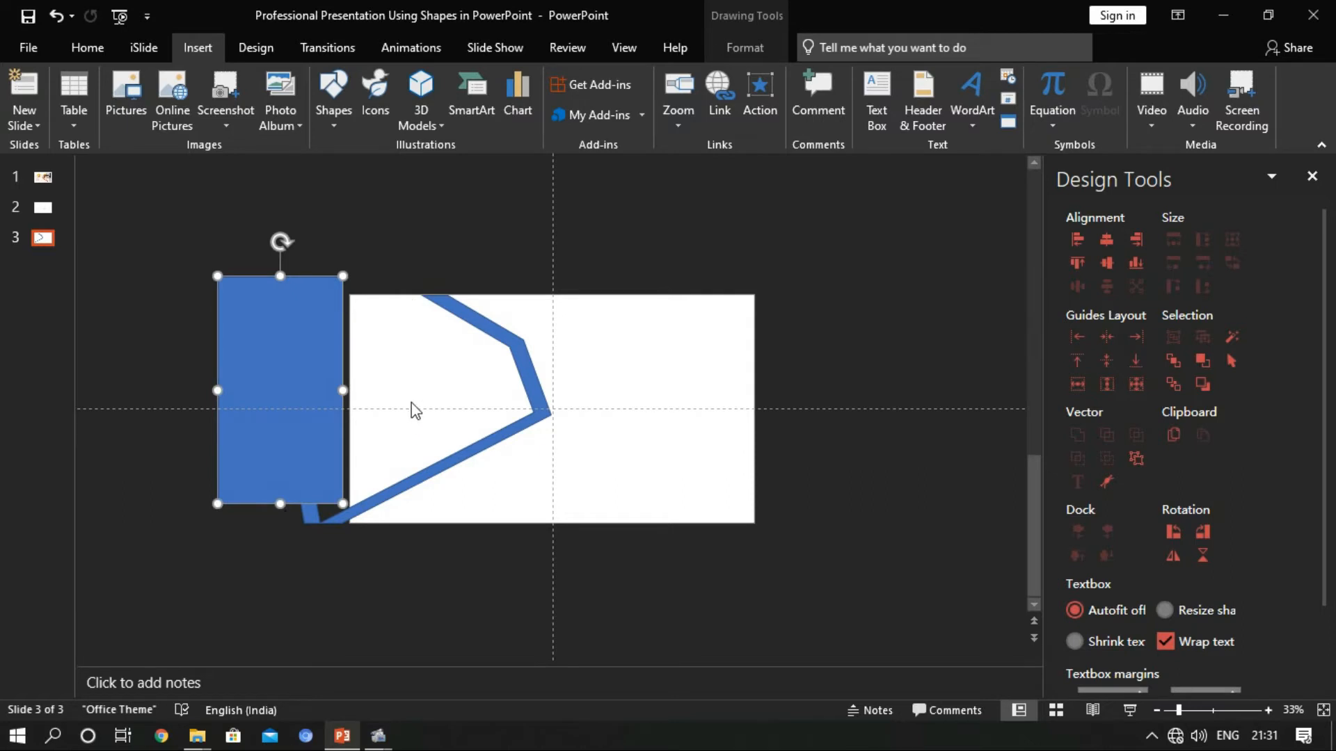
Subtract the enlarged rectangle from the frame to cut away its left side
{"action": "left_click", "coordinate": [472, 319]}
{"action": "left_click", "coordinate": [255, 324], "text": "shift"}
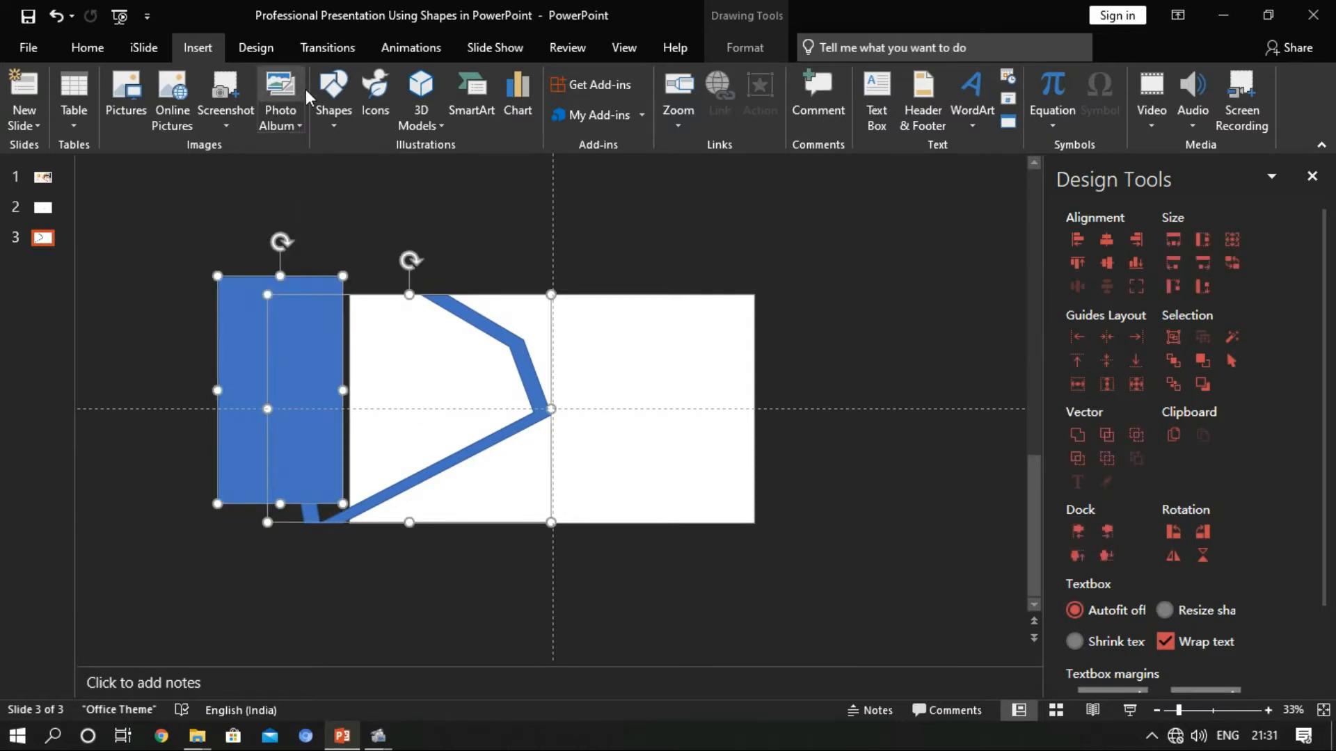
{"action": "left_click", "coordinate": [325, 114]}
{"action": "left_click", "coordinate": [198, 157]}
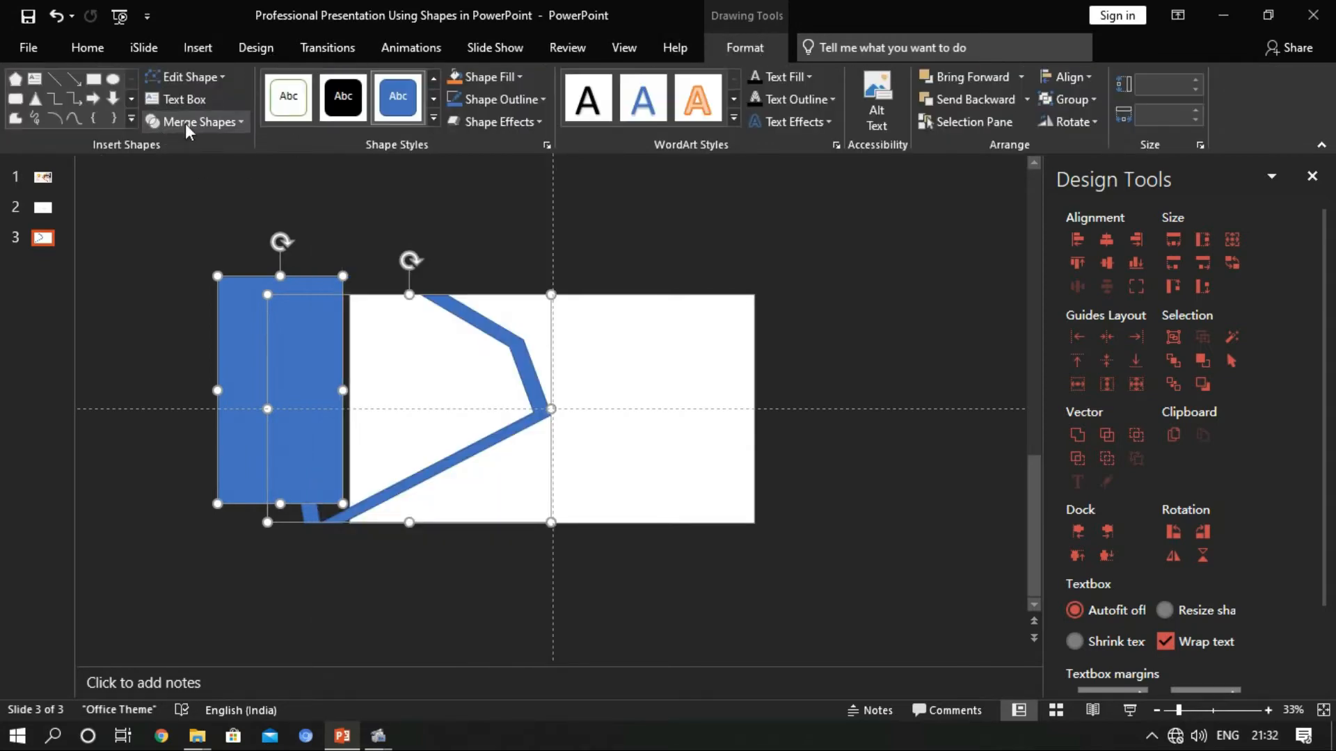
{"action": "left_click", "coordinate": [201, 121]}
{"action": "left_click", "coordinate": [195, 239]}
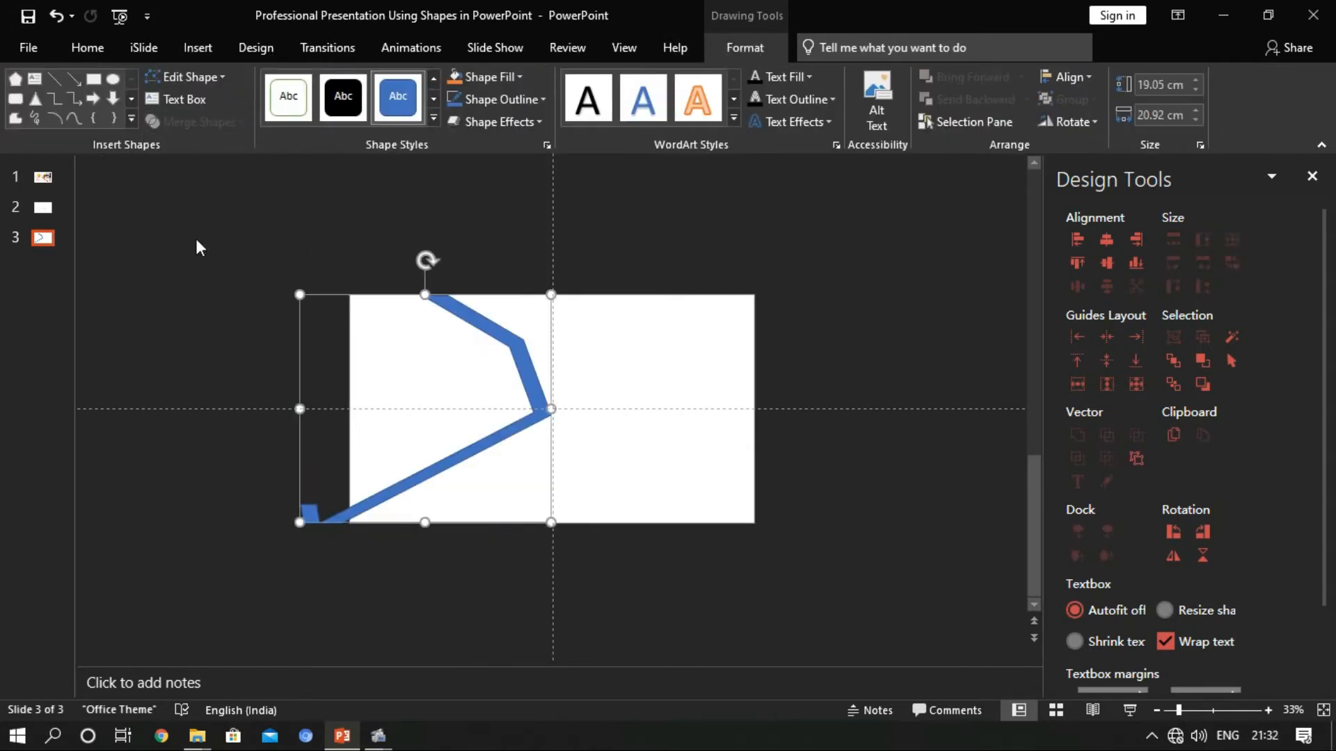
Draw a rectangle about 5 cm high and 6 cm wide over the leftover frame stub at the lower-left corner
{"action": "left_click", "coordinate": [200, 47]}
{"action": "left_click", "coordinate": [336, 124]}
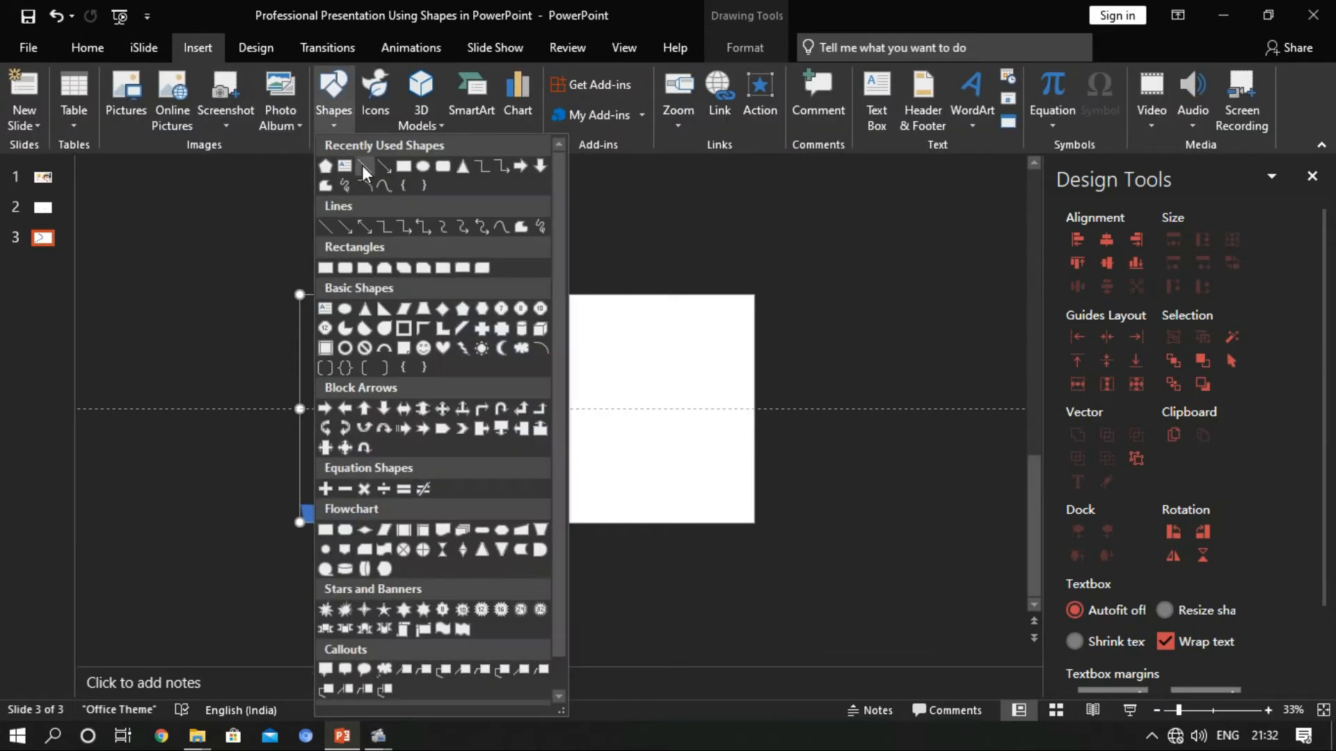
{"action": "left_click", "coordinate": [400, 166]}
{"action": "left_click_drag", "start_coordinate": [248, 486], "coordinate": [321, 519]}
{"action": "scroll", "coordinate": [285, 513], "scroll_direction": "up", "scroll_amount": 5}
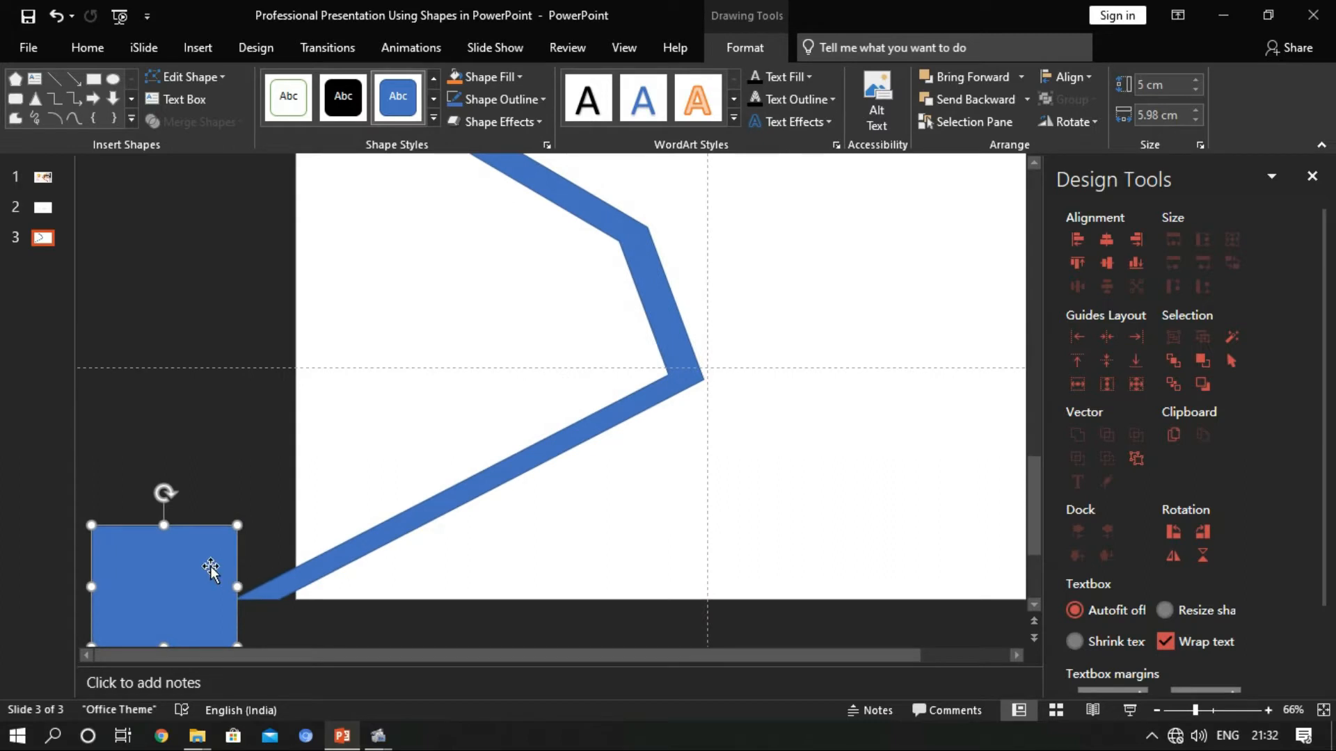
Subtract the lower-left rectangle from the frame to remove the leftover stub
{"action": "left_click", "coordinate": [337, 556]}
{"action": "left_click", "coordinate": [110, 584], "text": "shift"}
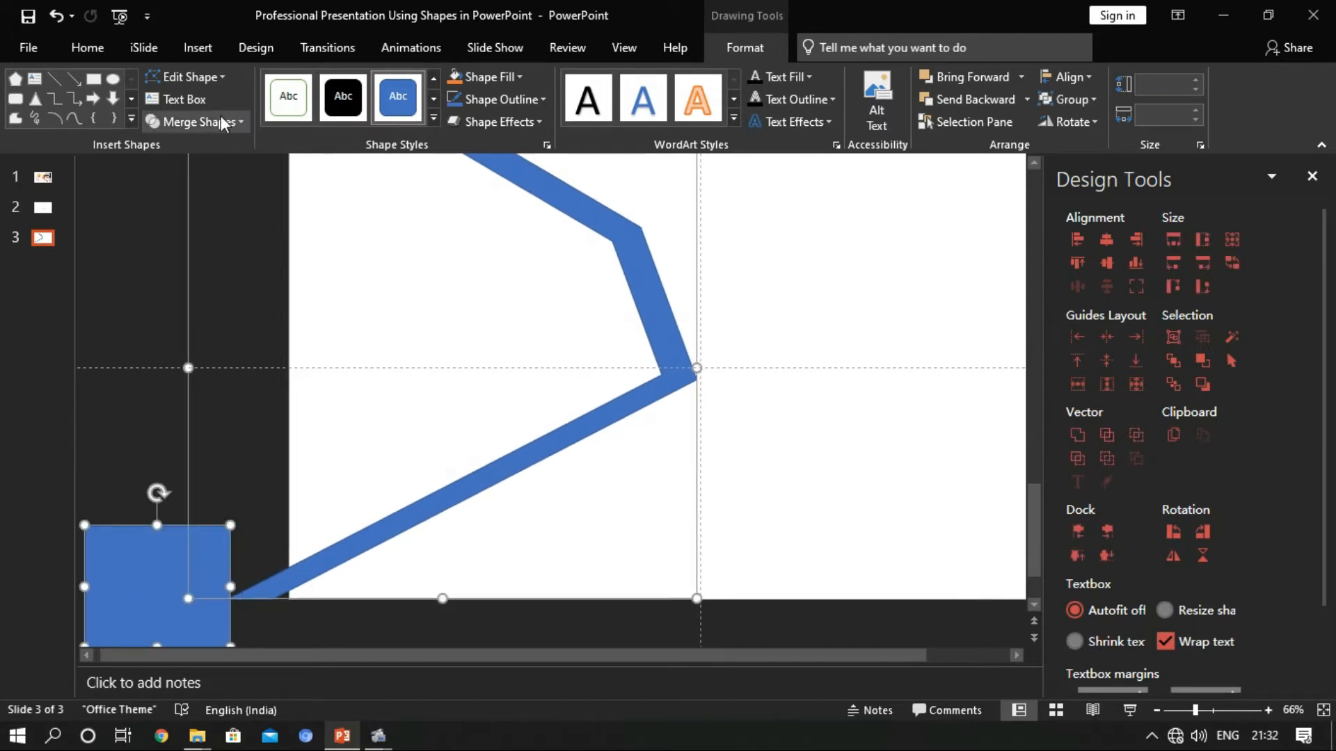
{"action": "left_click", "coordinate": [196, 122]}
{"action": "left_click", "coordinate": [208, 237]}
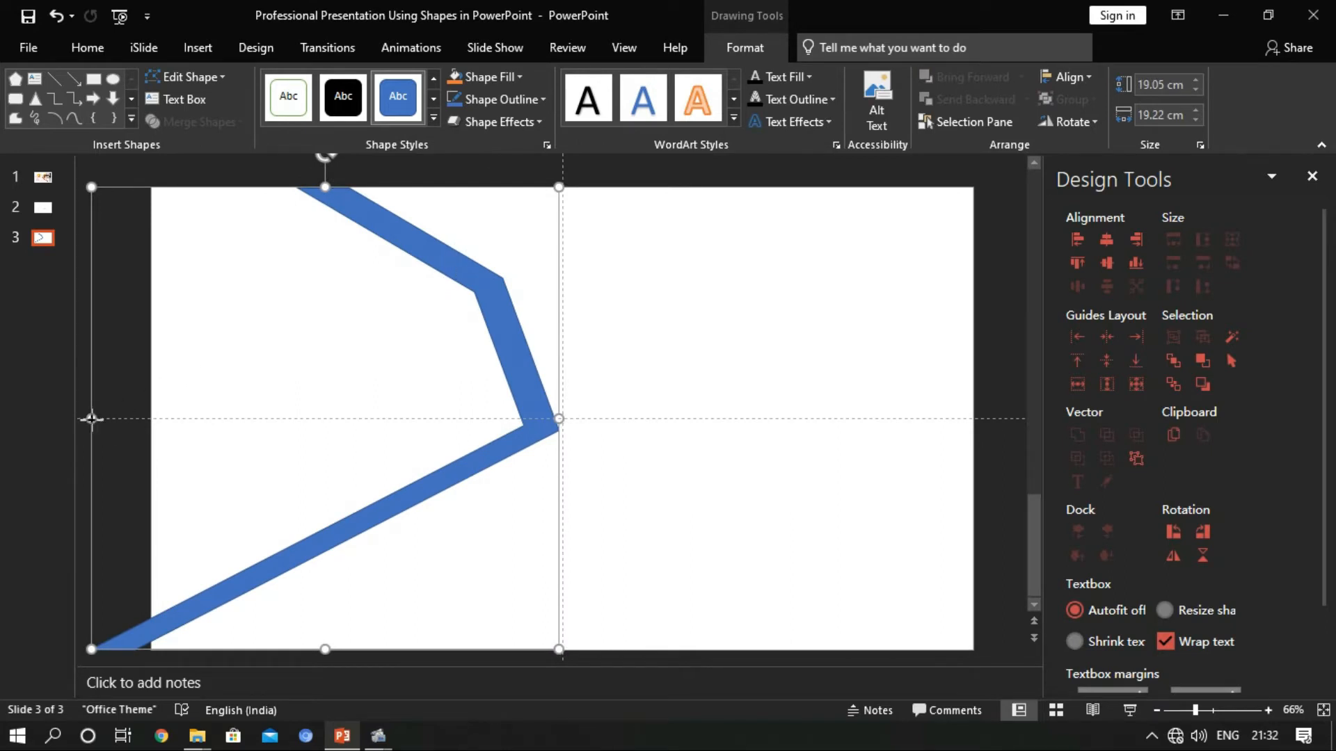
Narrow the open band from its left side to about 15.6 cm wide and remove its outline
{"action": "left_click", "coordinate": [91, 419]}
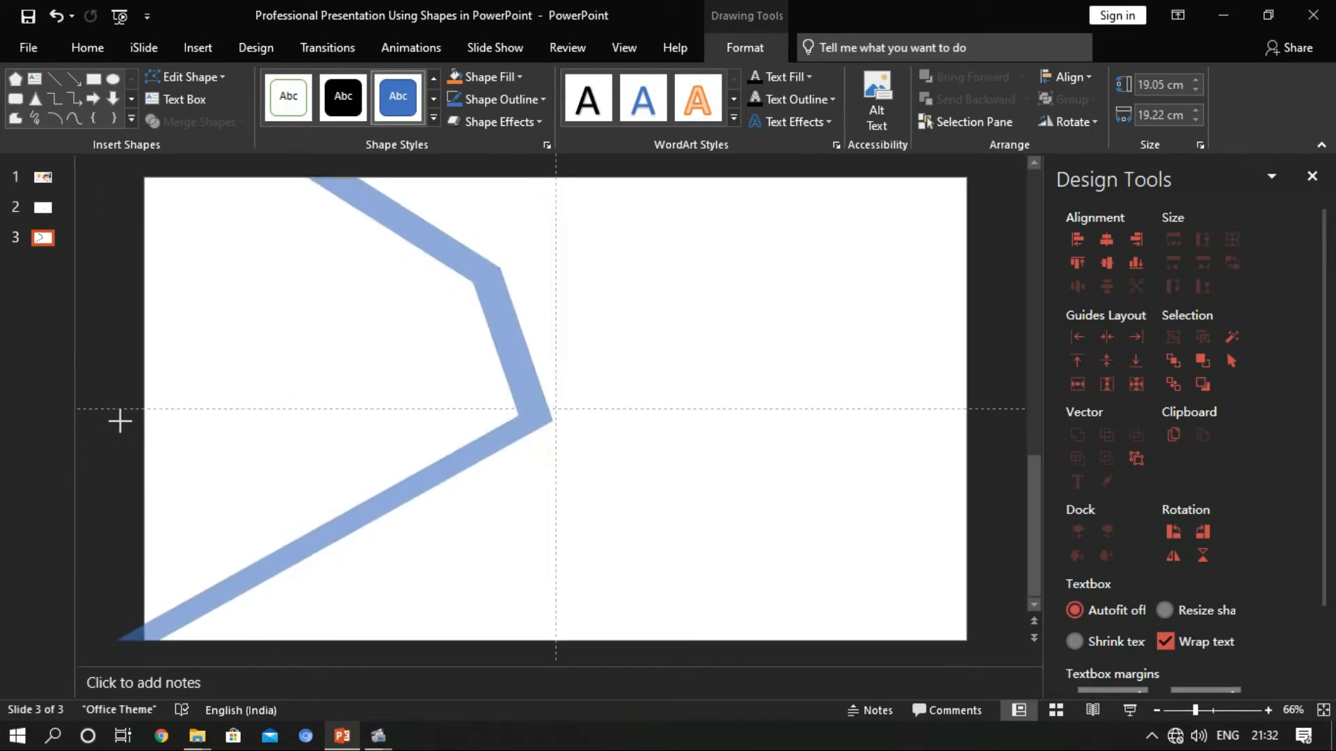
{"action": "left_click", "coordinate": [173, 434]}
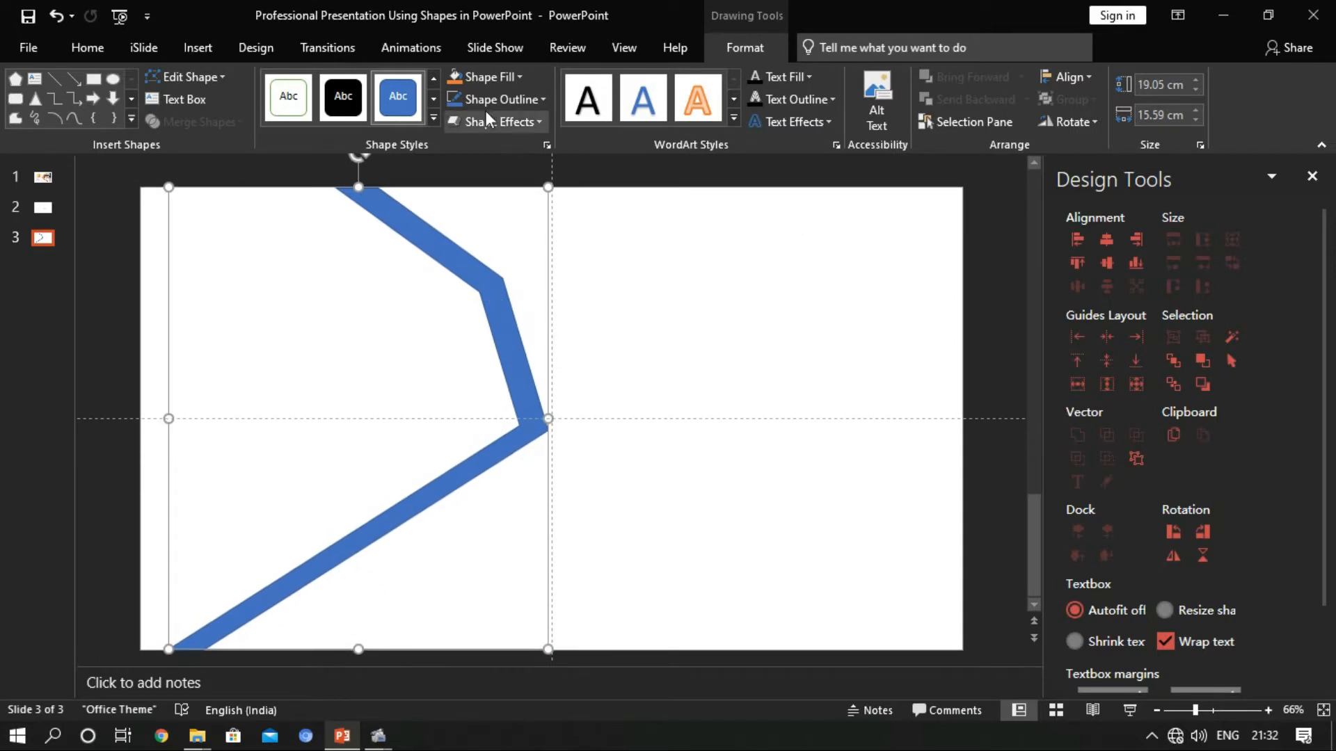
{"action": "left_click", "coordinate": [517, 77]}
{"action": "left_click", "coordinate": [514, 75]}
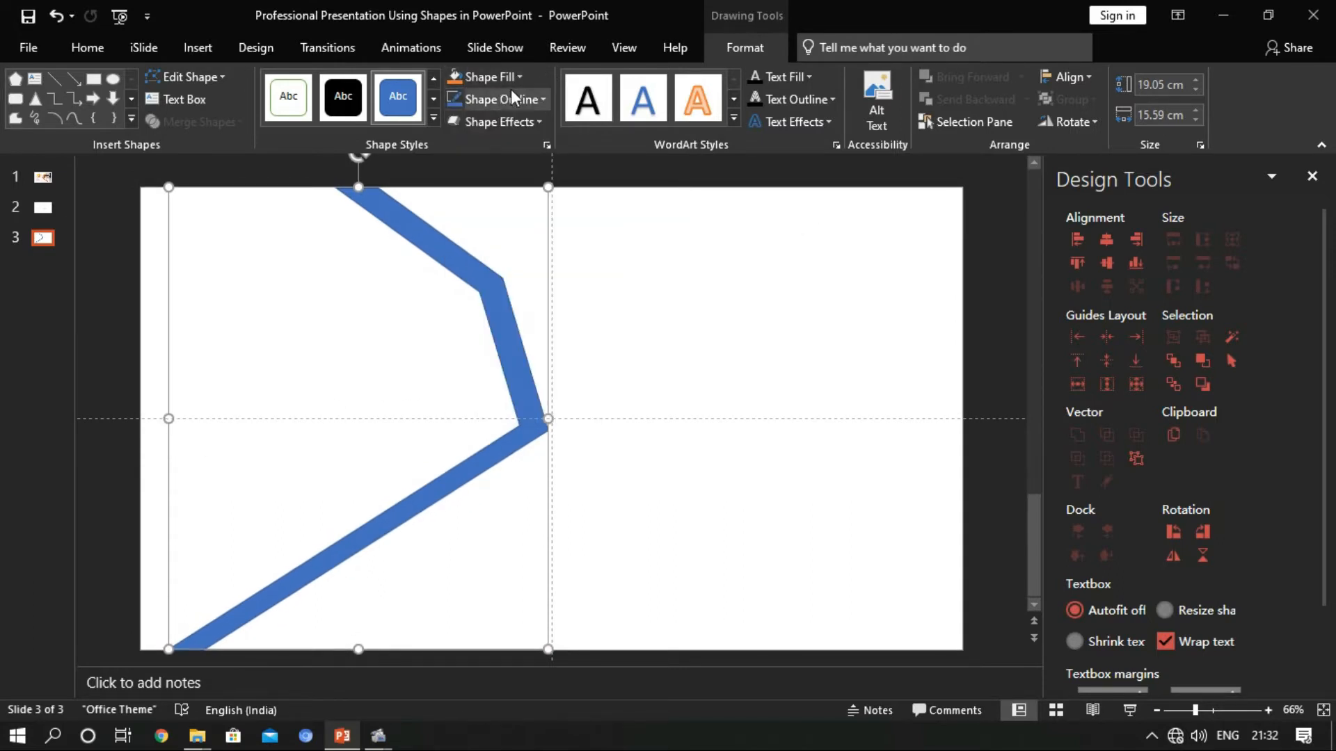
{"action": "left_click", "coordinate": [507, 99]}
{"action": "left_click", "coordinate": [503, 312]}
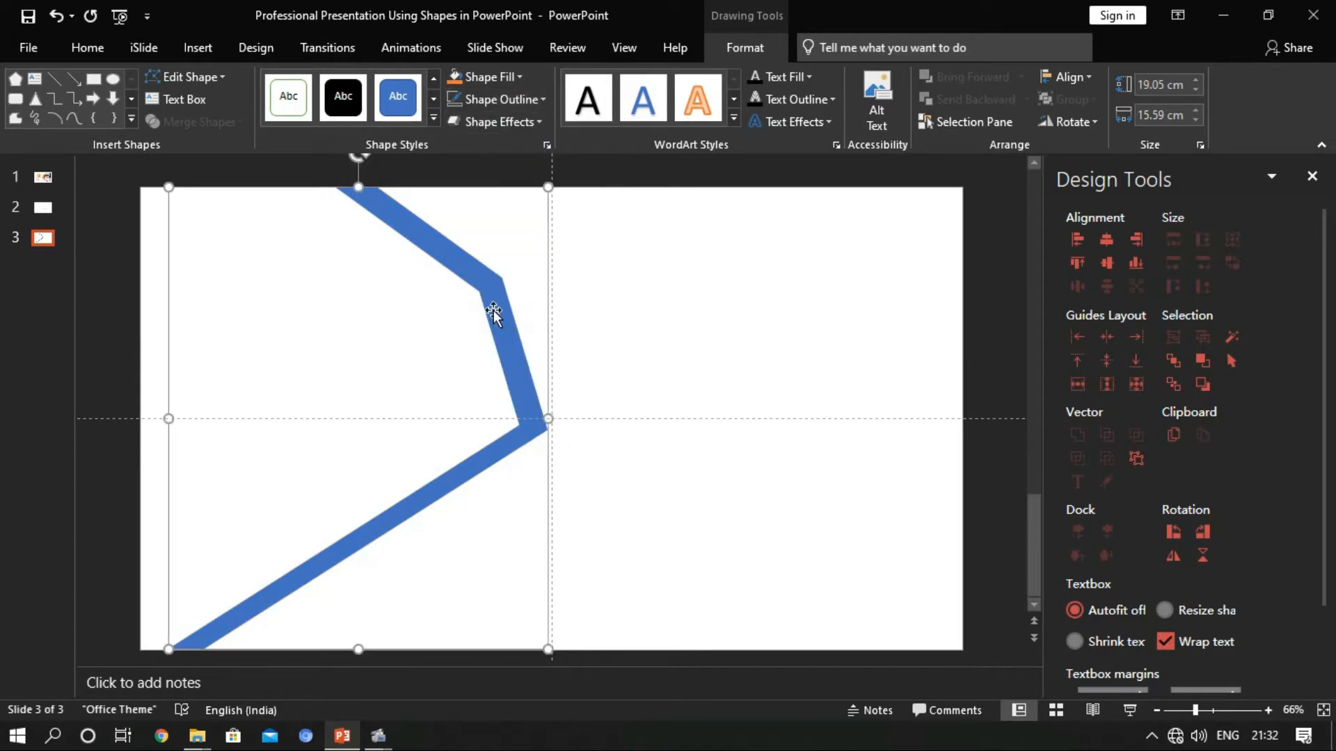
Flip the angular band horizontally
{"action": "left_click", "coordinate": [1087, 74]}
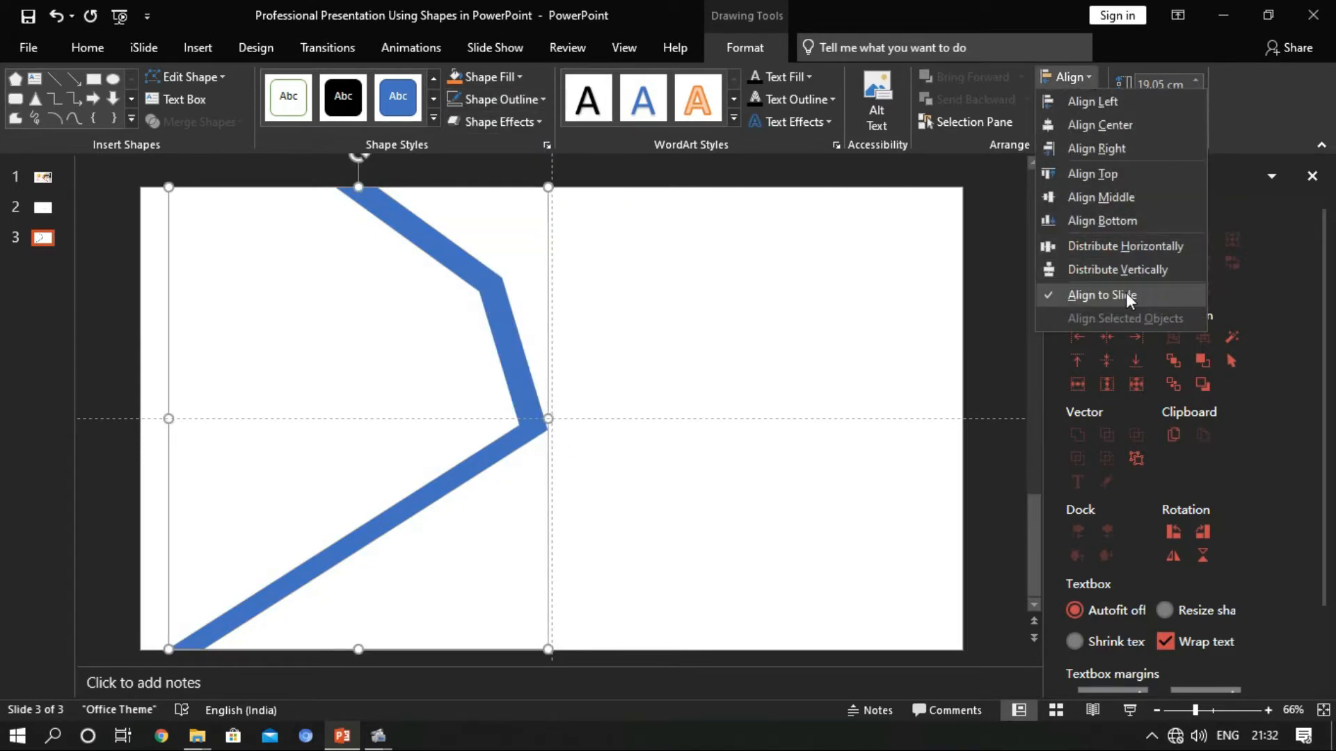
{"action": "left_click", "coordinate": [1020, 147]}
{"action": "left_click", "coordinate": [1092, 114]}
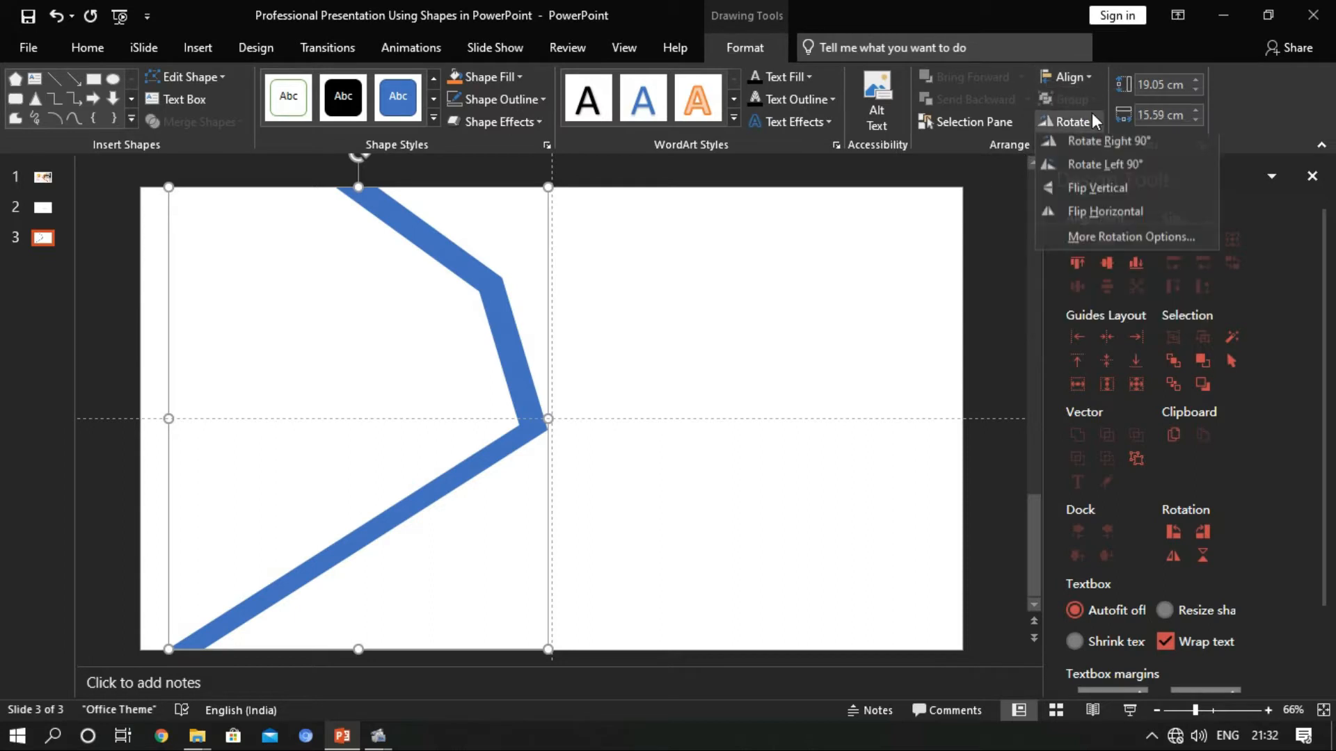
{"action": "left_click", "coordinate": [1109, 216]}
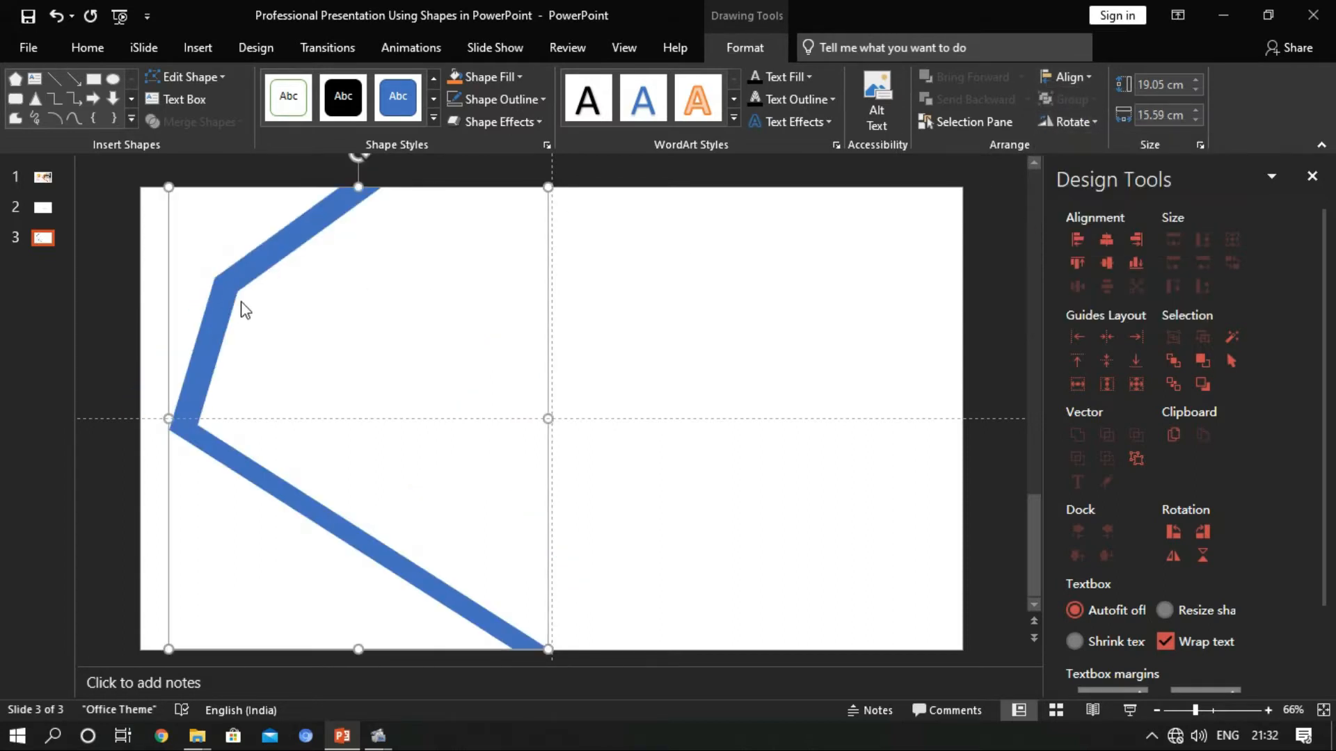